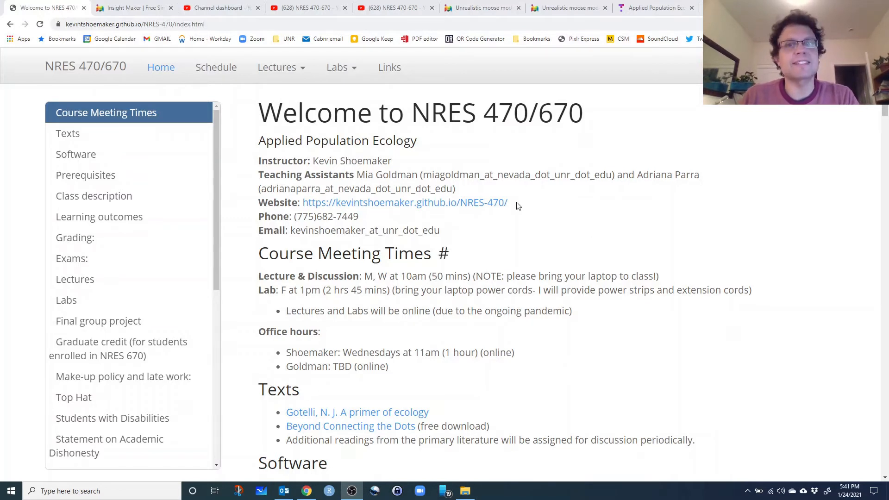
- Open the Introduction to population ecology lecture and review the instructions of its in-class exercise on positive feedbacks
click(276, 68)
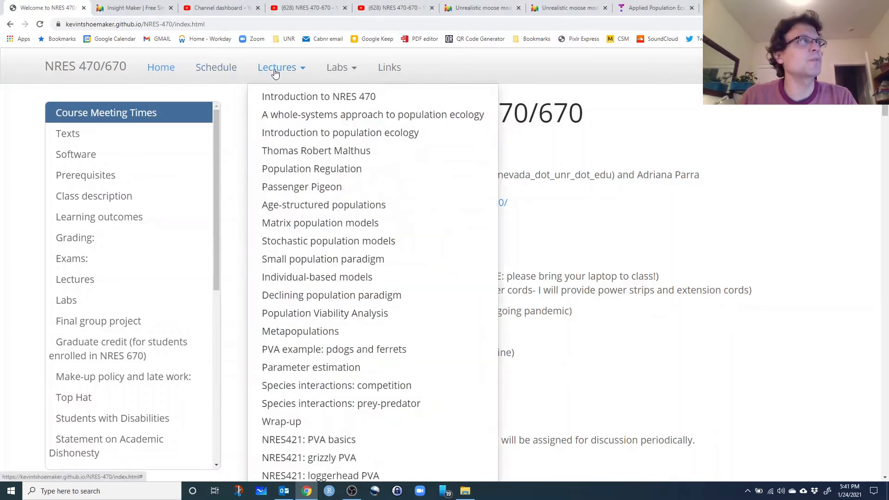
click(292, 134)
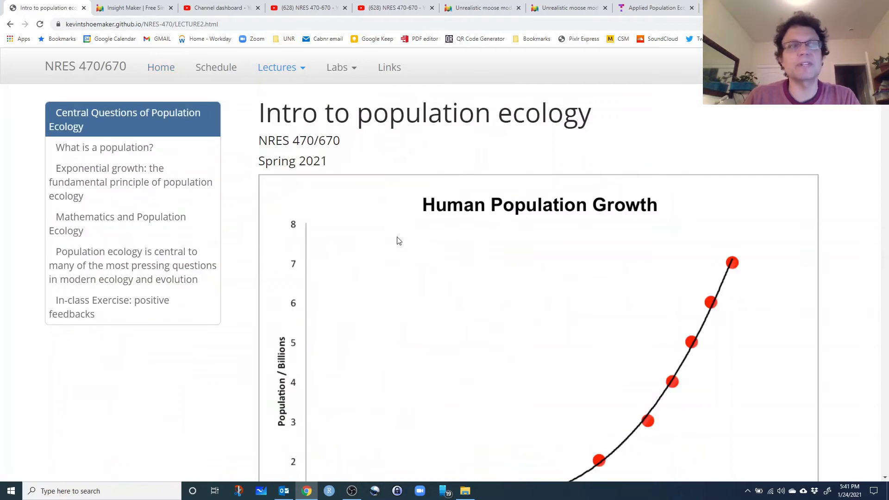
scroll(650, 236, down, 5)
scroll(650, 236, down, 20)
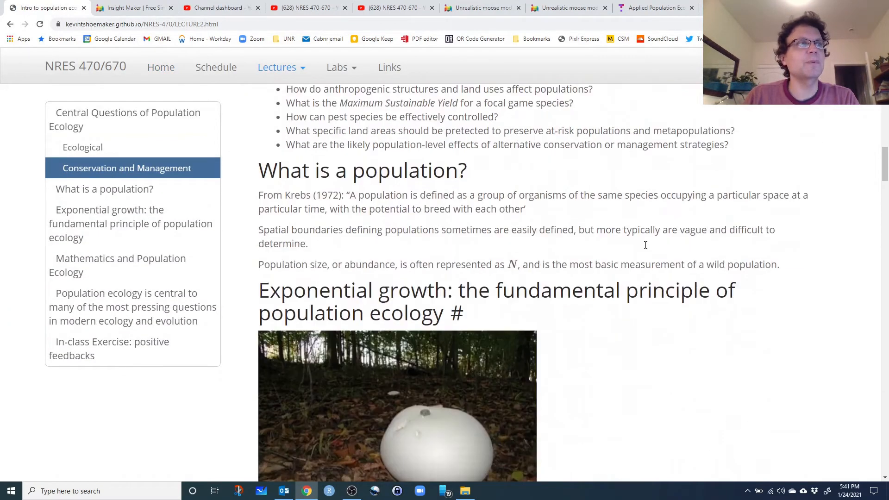
scroll(641, 250, down, 15)
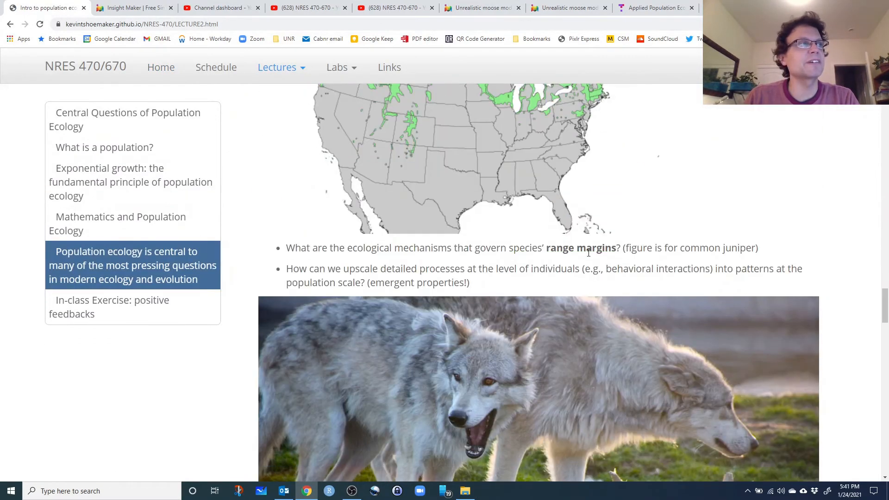
drag(111, 310, 194, 314)
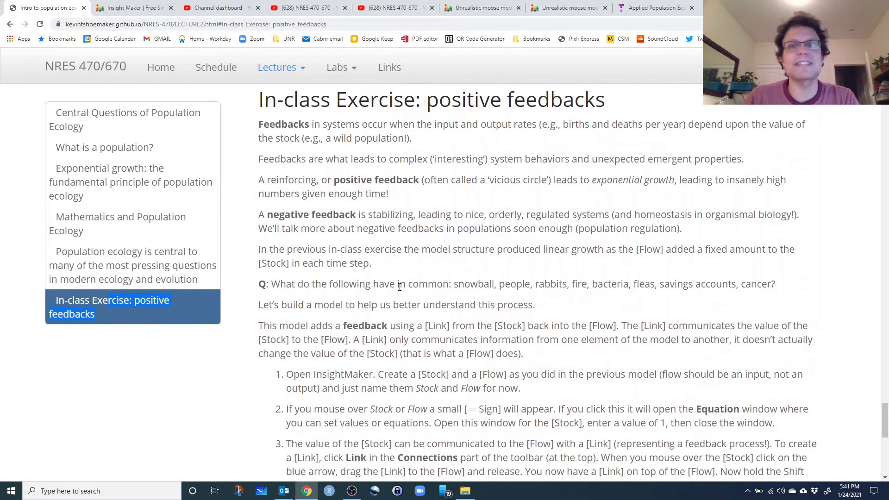
scroll(422, 270, up, 1)
scroll(423, 270, up, 5)
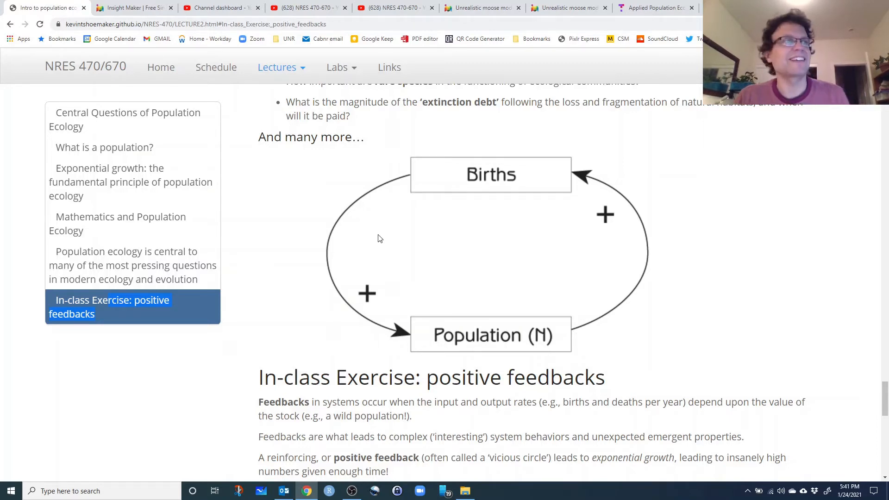
scroll(402, 250, down, 5)
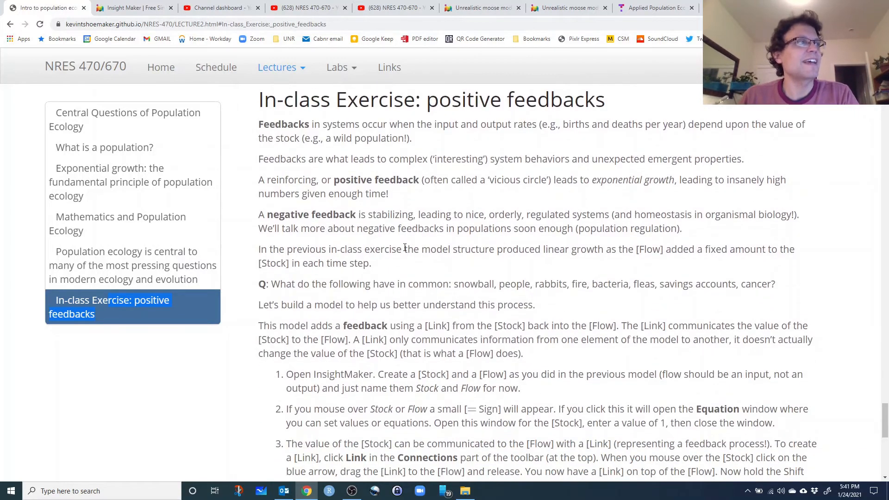
scroll(414, 240, down, 4)
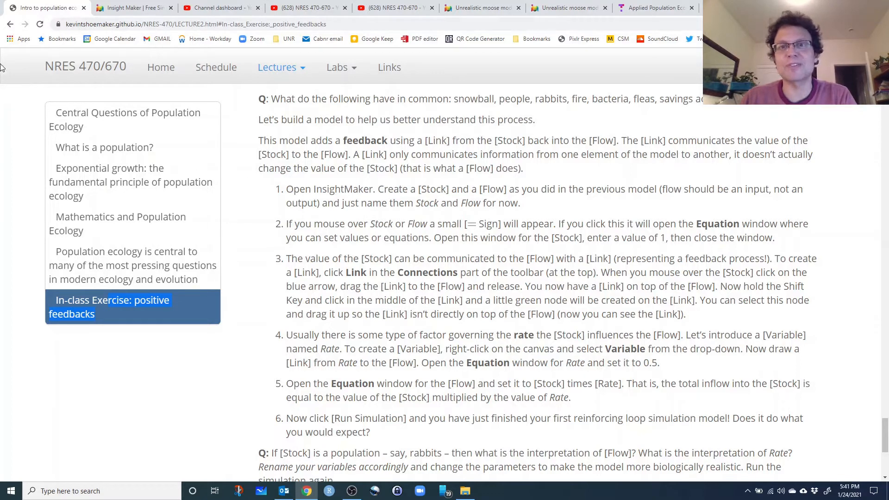
- Switch to Insight Maker, create a new insight and clear the demo model from its canvas
click(125, 8)
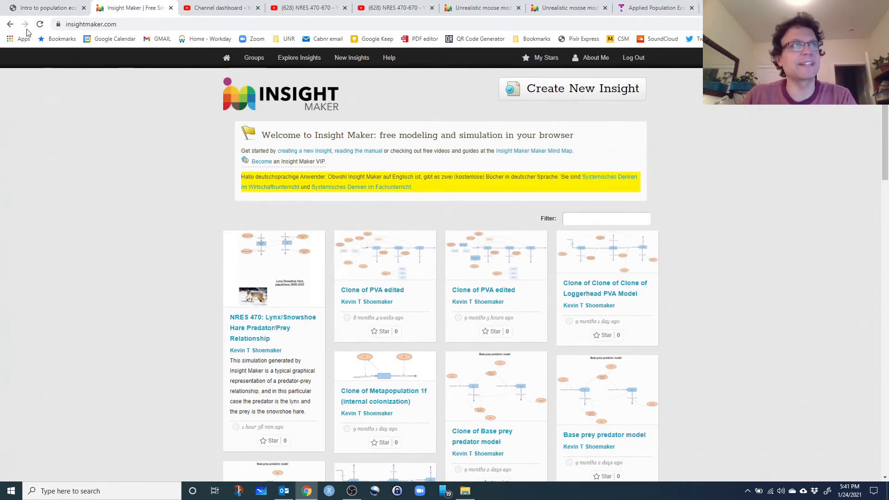
click(566, 88)
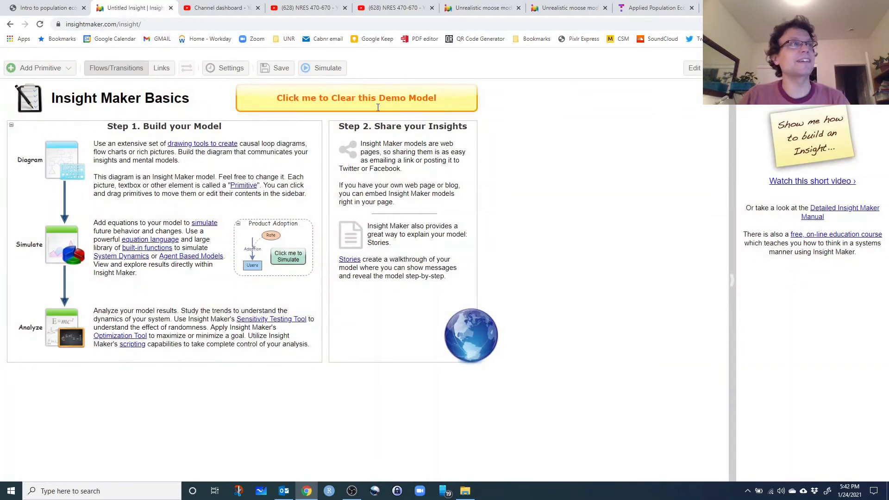
click(348, 100)
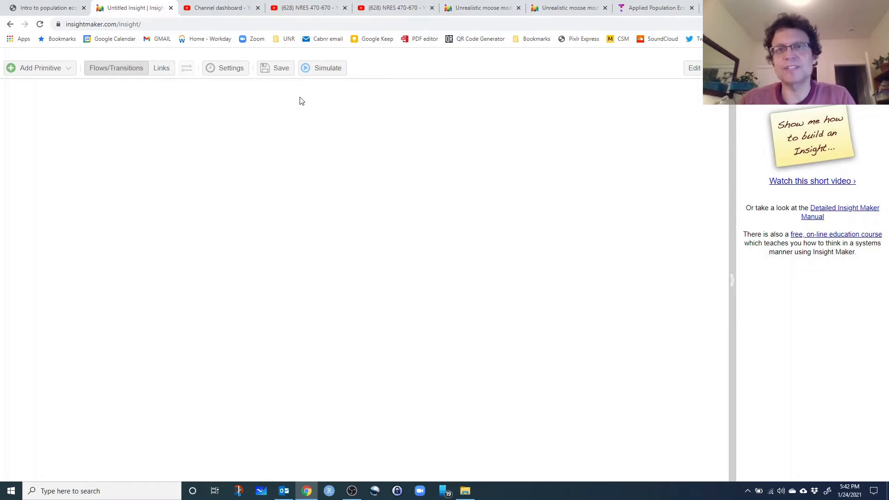
right_click(315, 195)
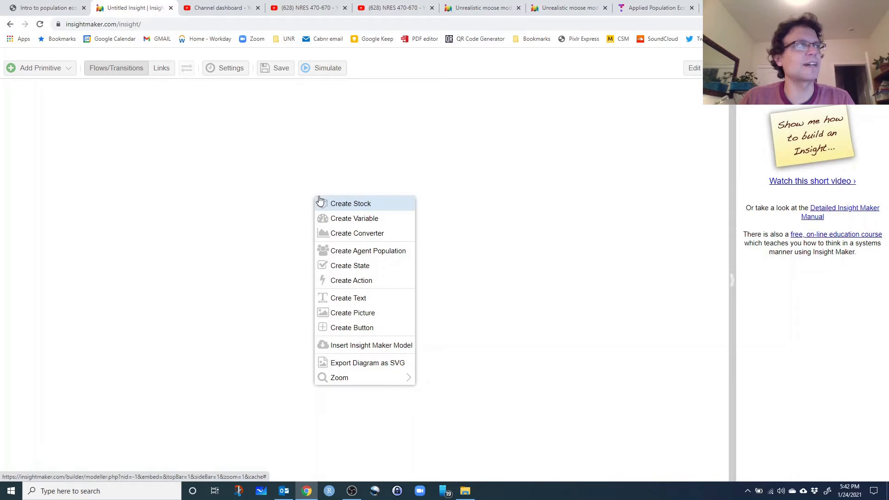
click(196, 160)
click(44, 69)
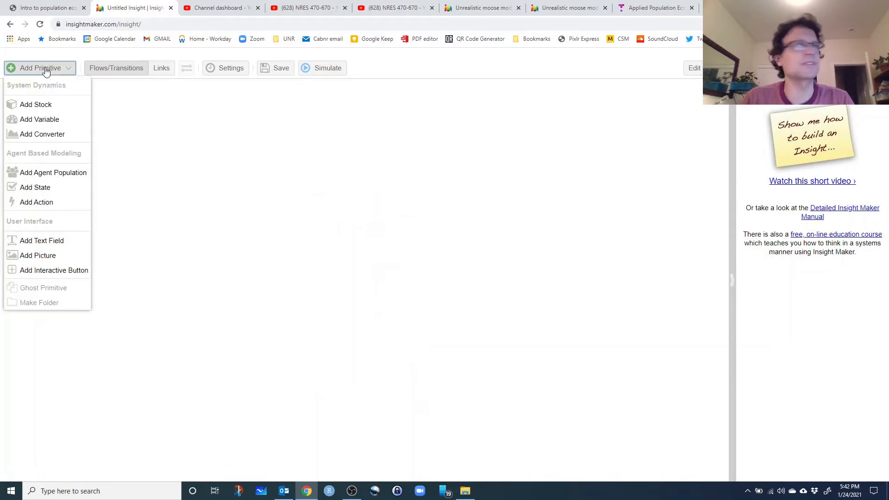
- Add a stock to the upper middle of the empty canvas and name it Stock
right_click(394, 197)
click(411, 204)
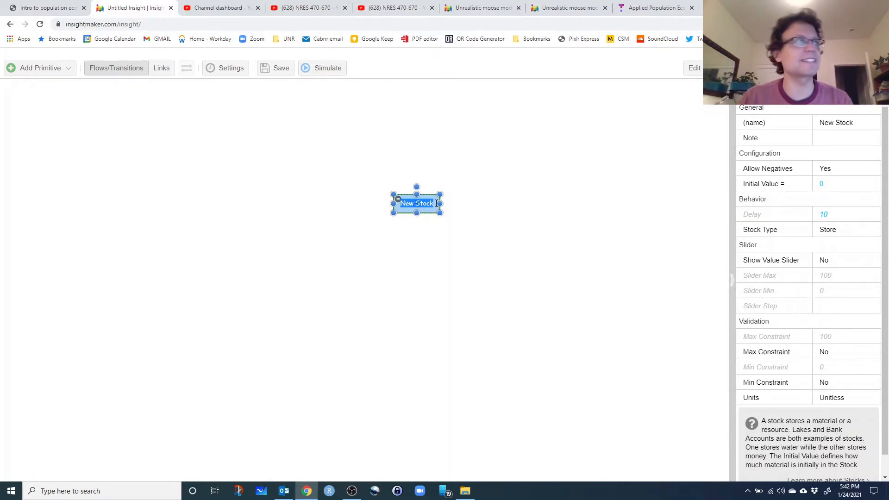
click(832, 123)
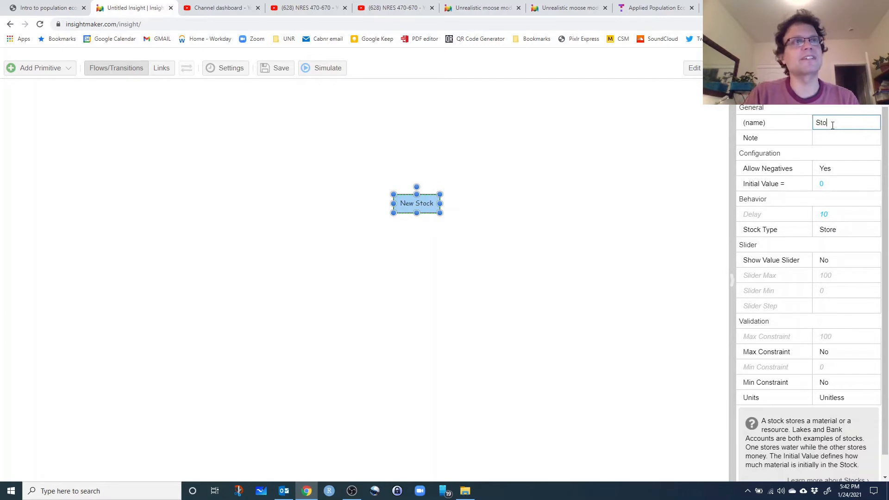
click(475, 276)
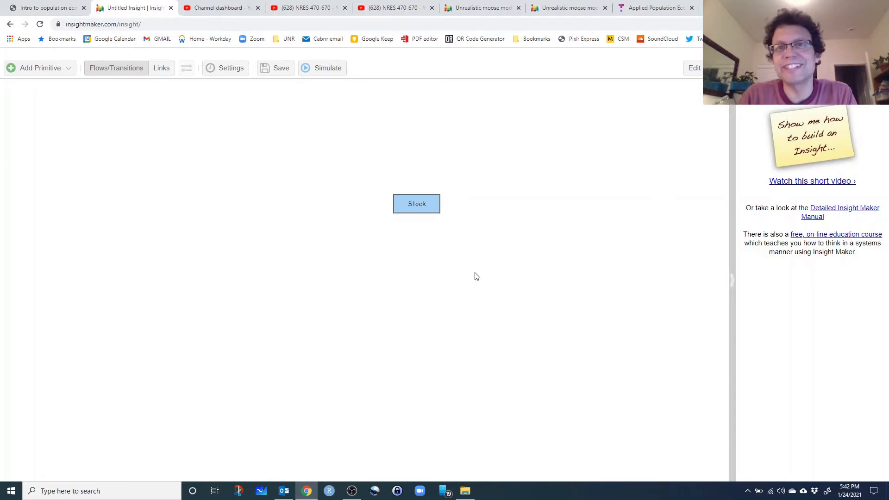
- Draw a horizontal flow between Stock and the empty space on its left, and reverse it so it points into Stock
mouse_move(410, 197)
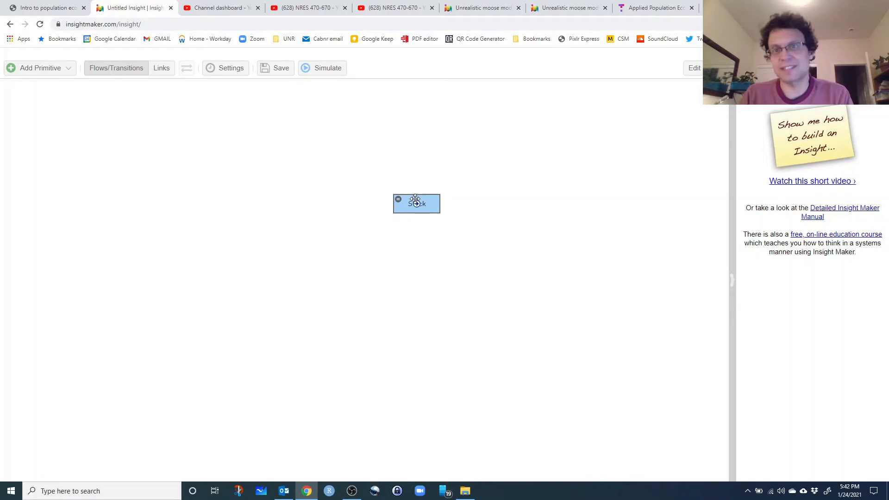
drag(414, 203, 314, 205)
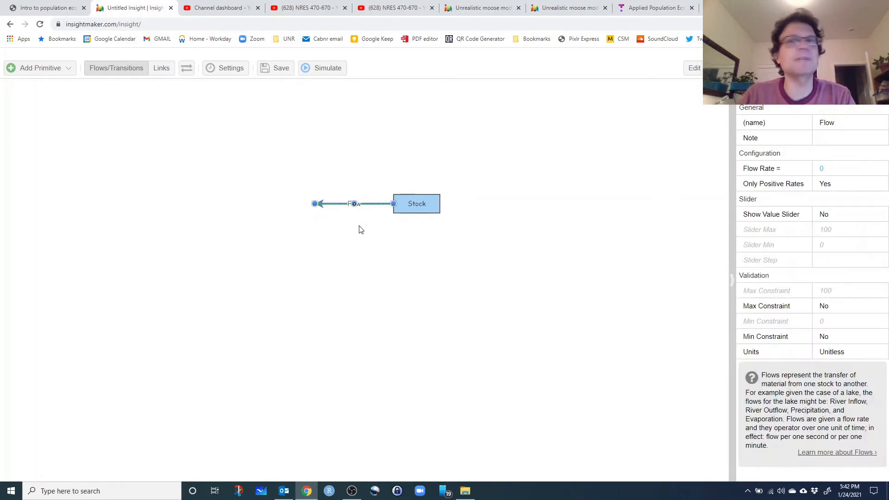
click(187, 68)
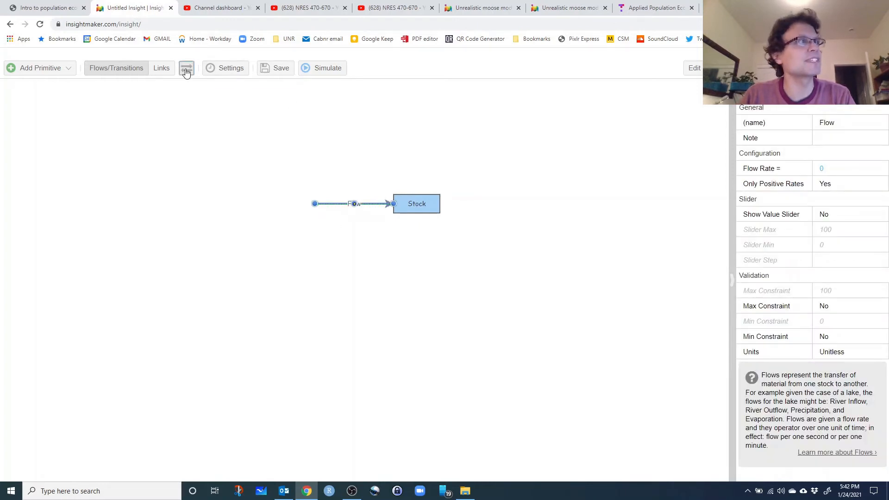
click(342, 239)
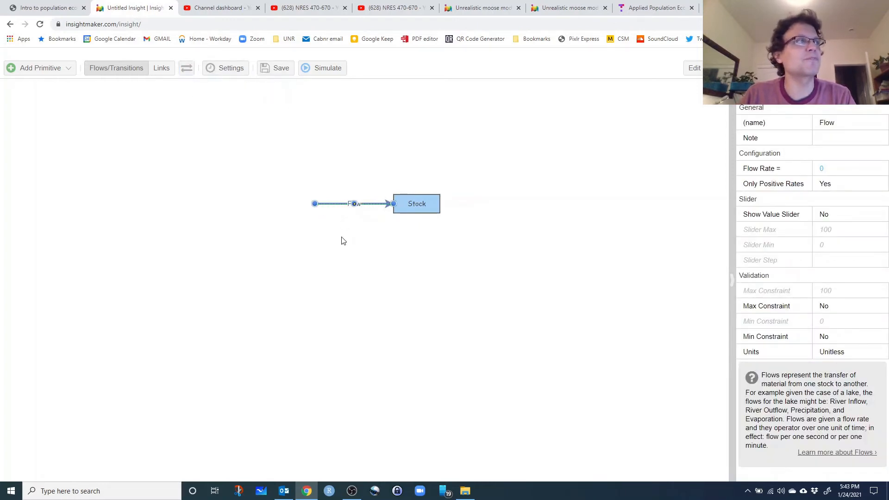
- Set the initial value of Stock to 1
click(438, 204)
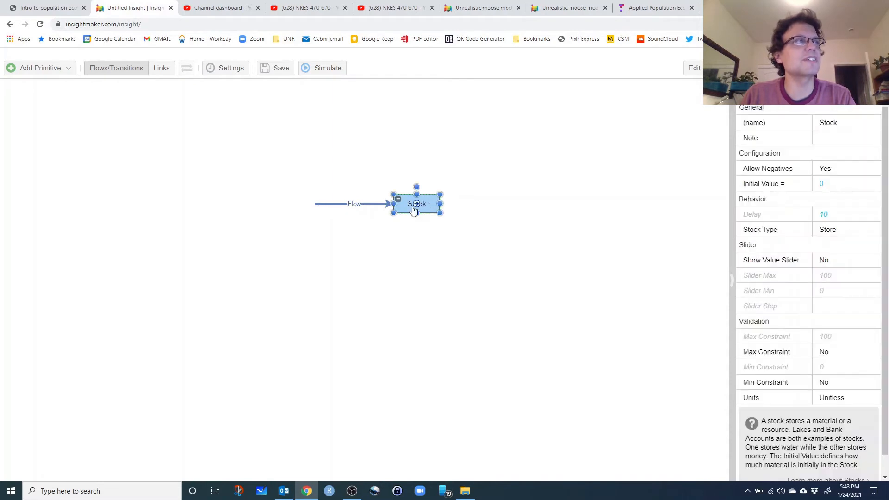
click(370, 204)
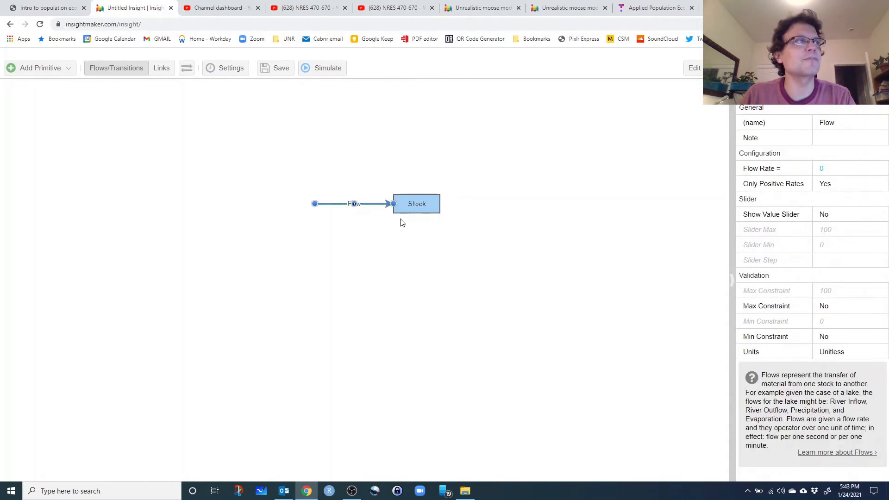
click(422, 204)
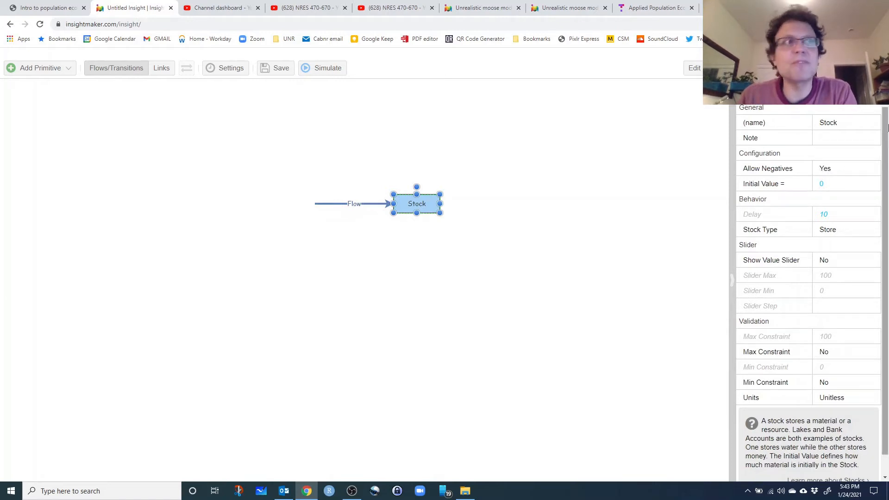
click(507, 235)
click(438, 212)
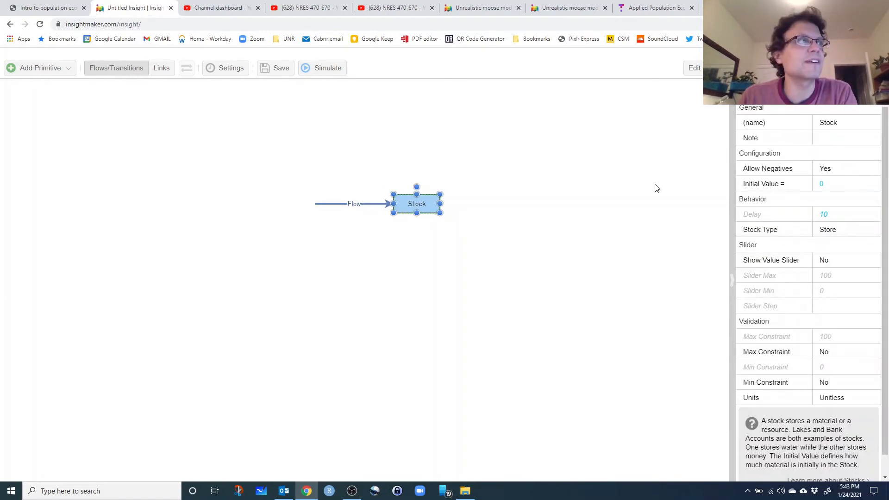
click(831, 185)
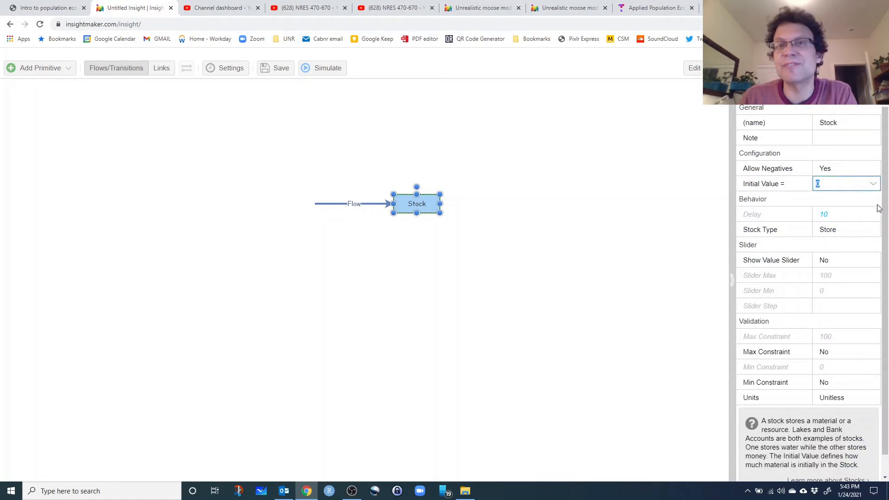
text(1)
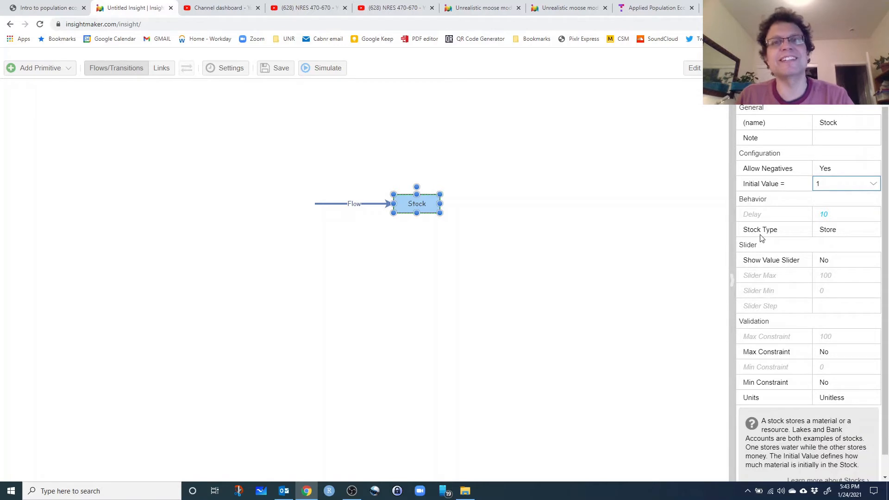
click(367, 204)
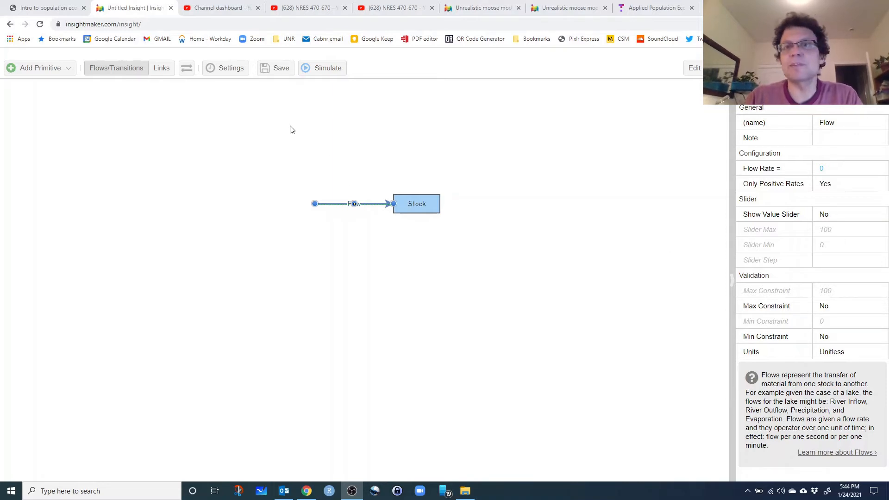
- Add a variable above the flow, name it Rate, and nudge it slightly upward
click(48, 68)
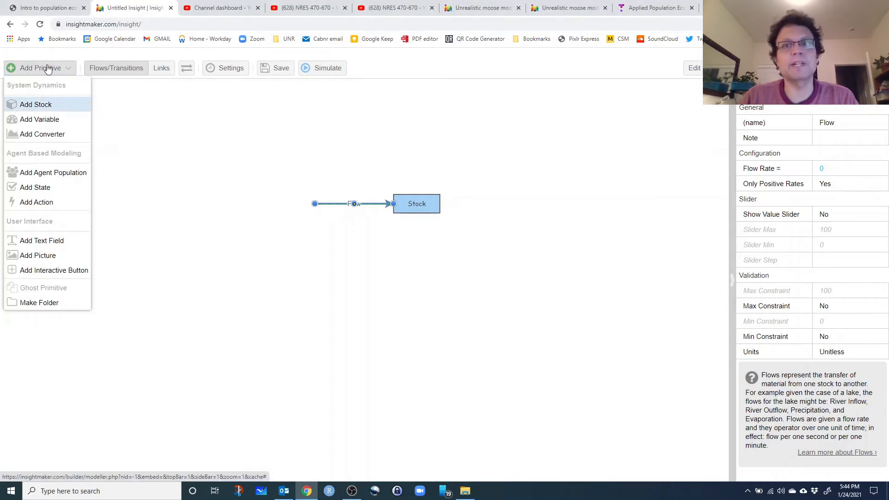
click(311, 137)
right_click(327, 129)
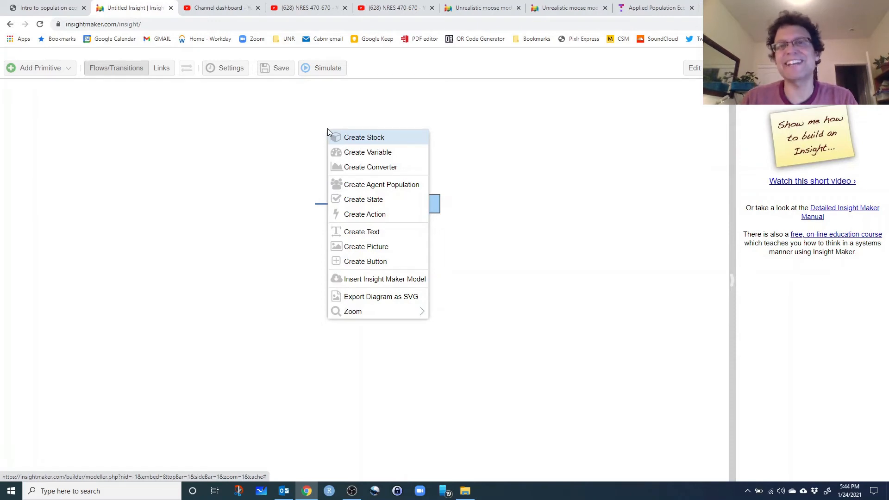
click(364, 152)
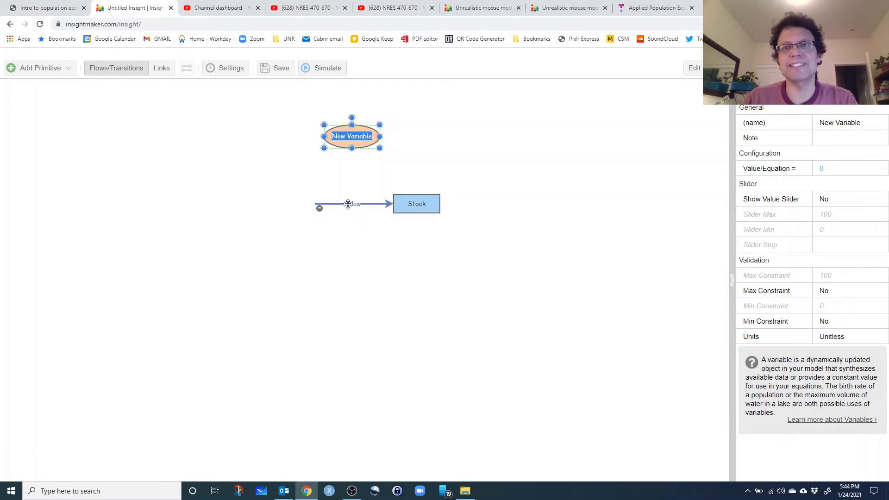
click(407, 123)
click(364, 130)
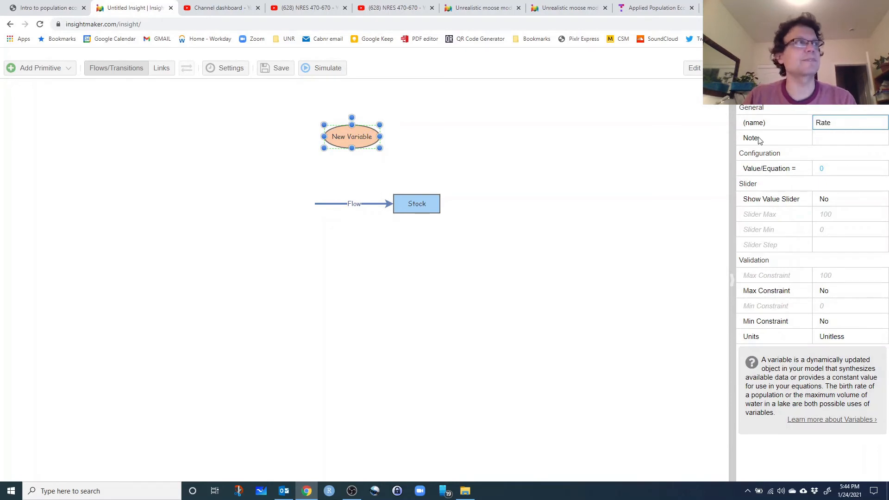
click(461, 131)
drag(365, 138, 365, 133)
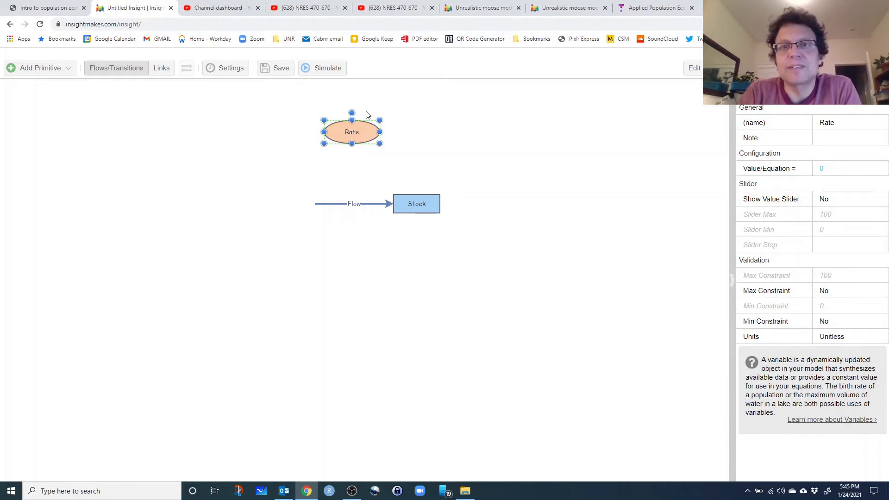
- Connect the Rate variable to the flow with a link pointing from Rate to Flow
click(159, 74)
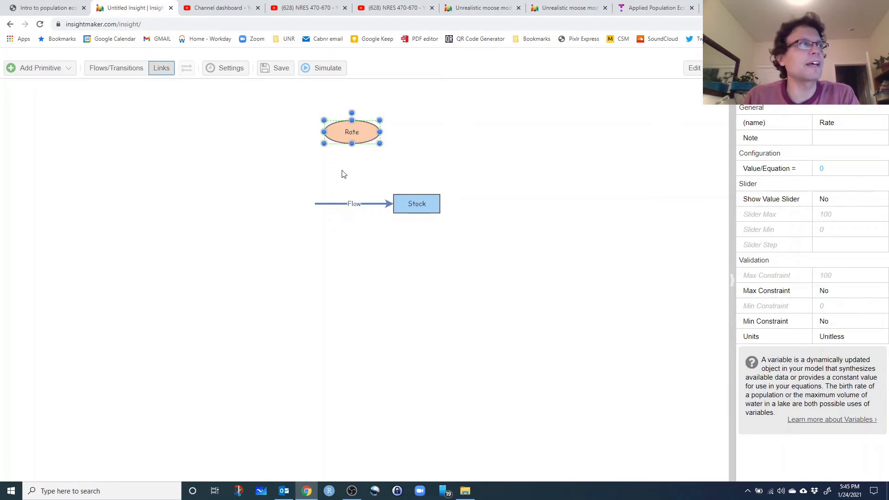
drag(353, 158, 352, 225)
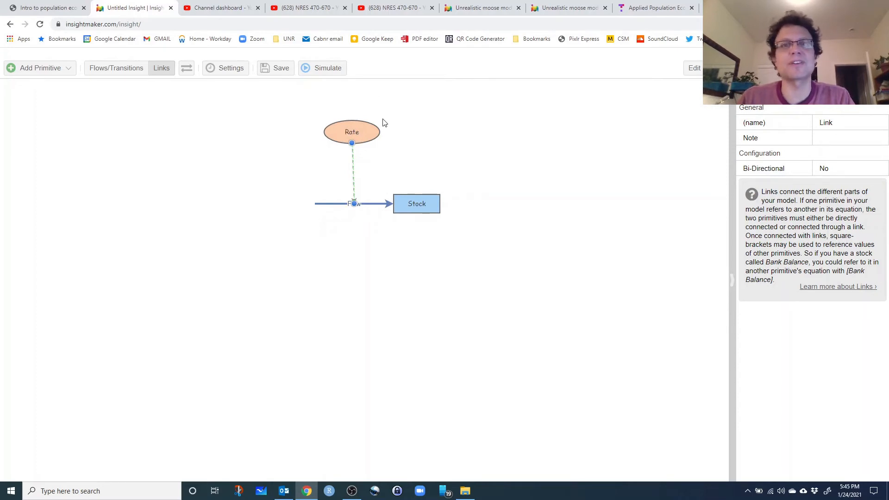
click(353, 133)
click(377, 212)
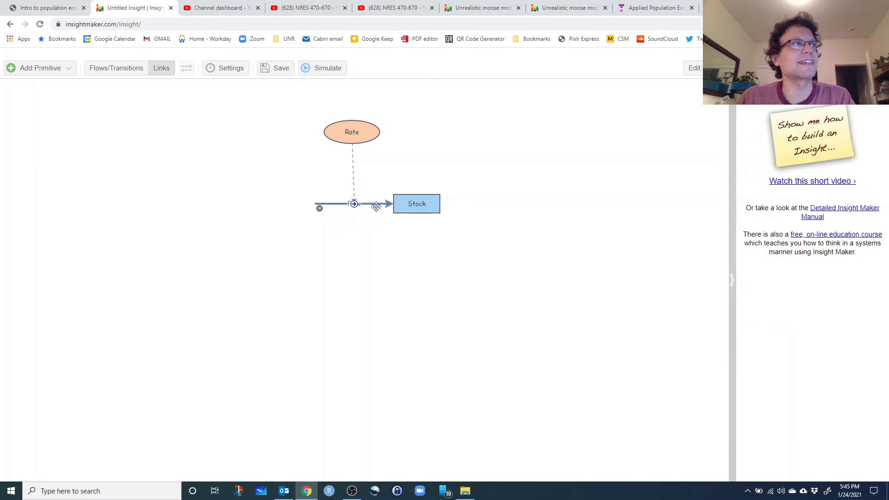
- Move the Rate variable slightly down and to the left, keeping it above the flow
click(376, 207)
drag(366, 133, 360, 142)
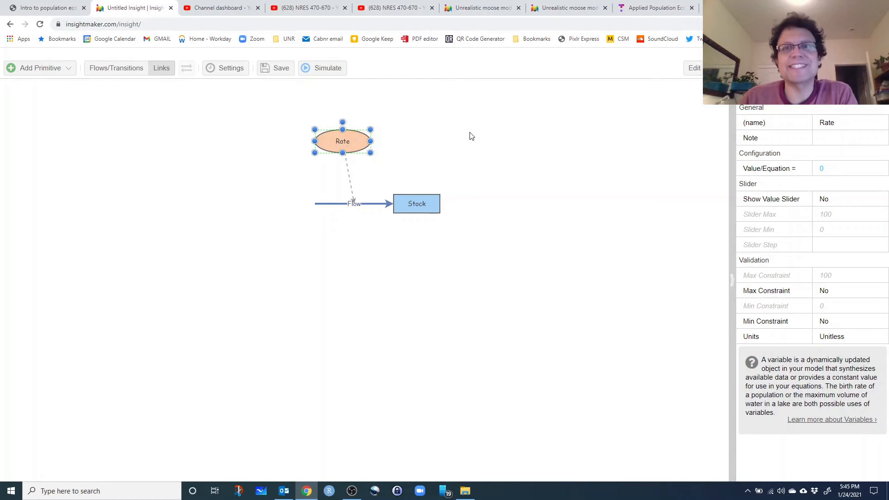
click(429, 132)
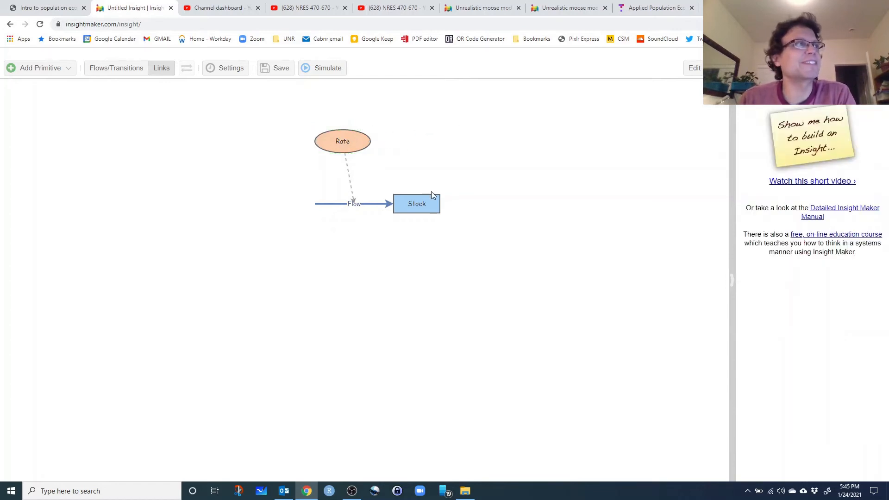
- Set the value of the Rate variable to 0.5
click(426, 203)
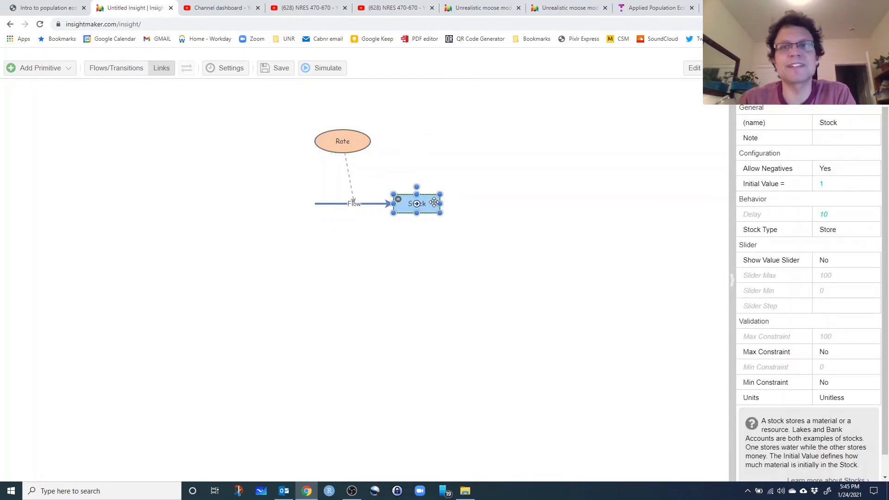
click(351, 141)
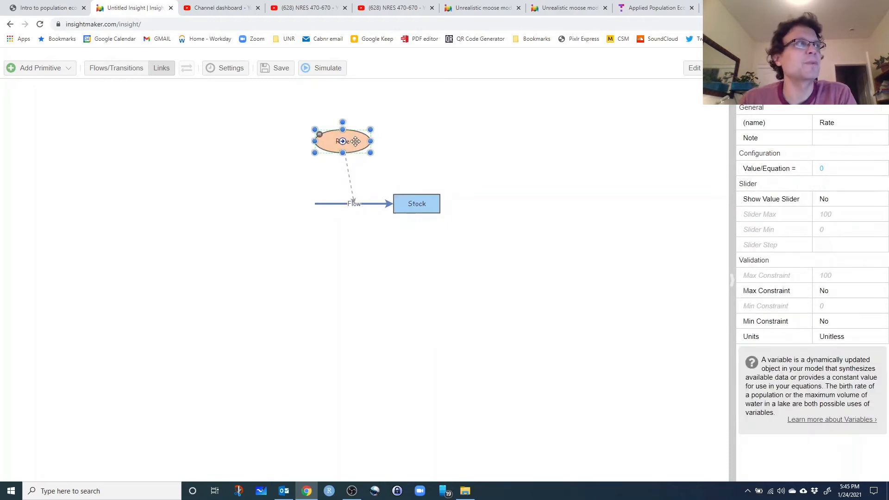
click(846, 167)
text(0.5)
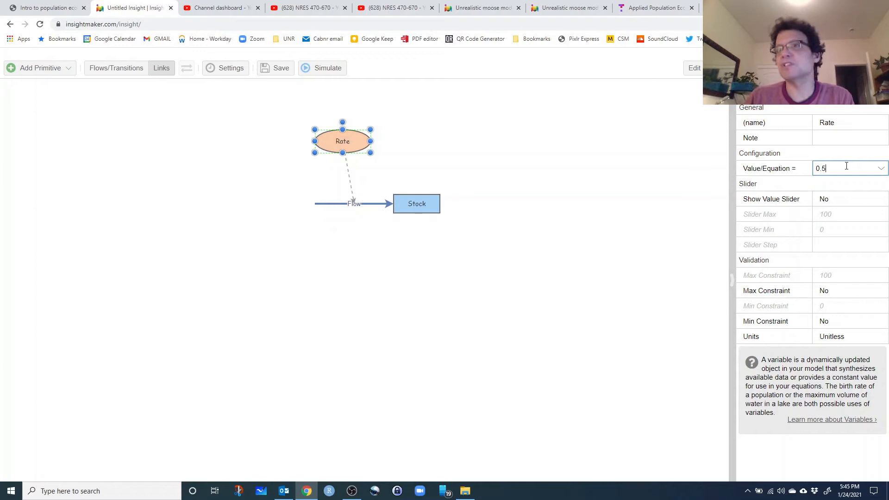
click(468, 119)
click(349, 142)
click(447, 134)
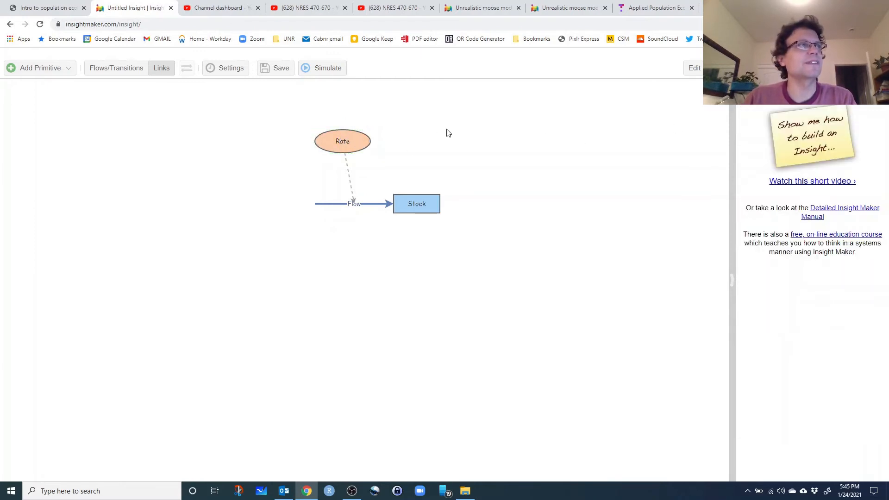
- Examine the properties of Flow, Stock and Rate to work out how the flow rate should depend on them
click(333, 204)
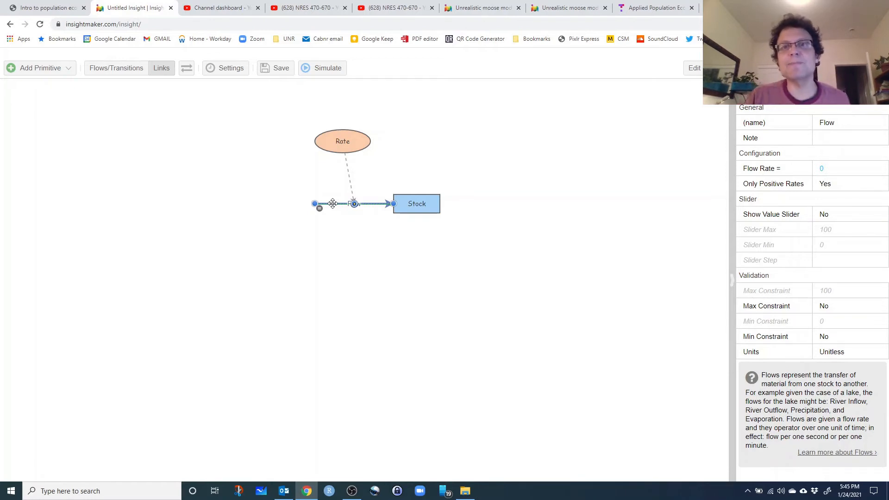
click(431, 198)
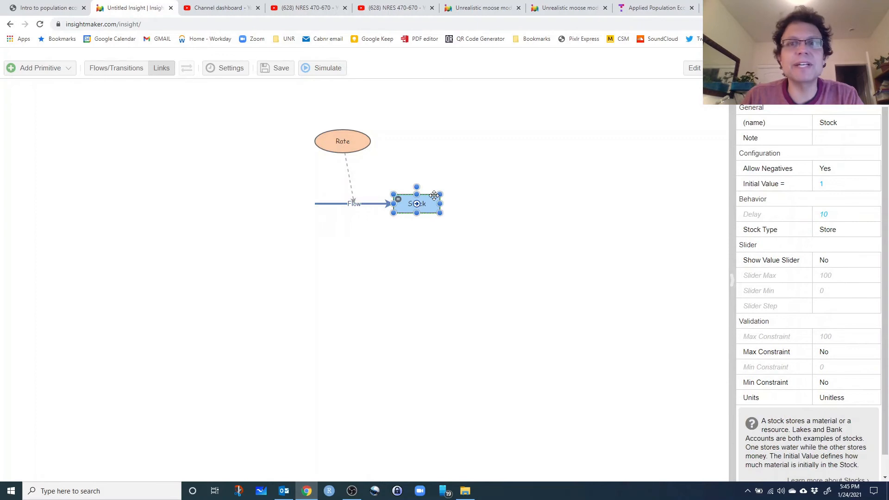
click(337, 203)
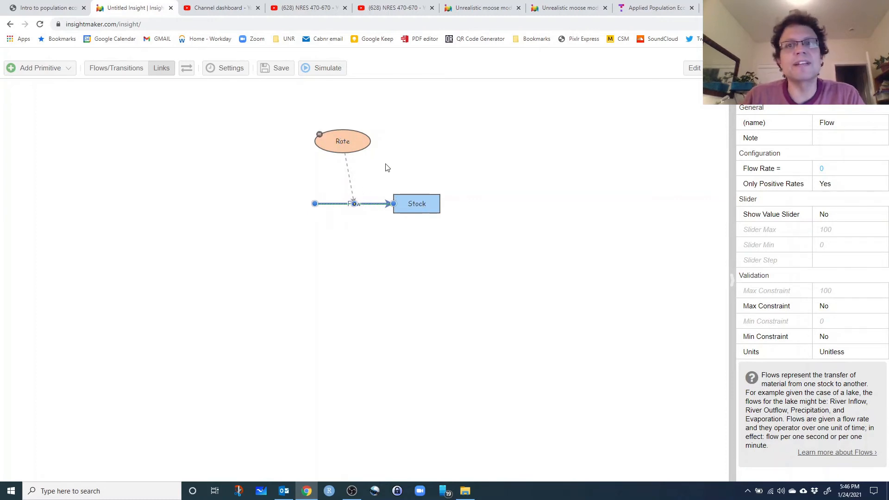
click(431, 201)
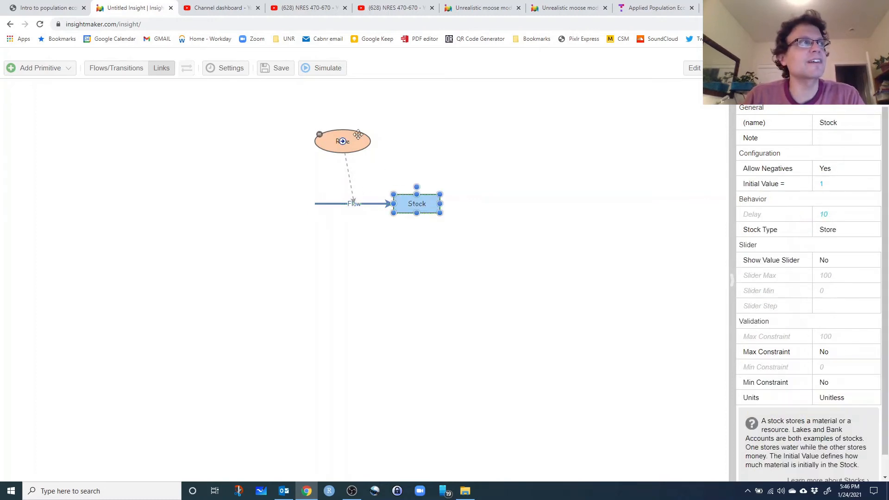
click(357, 135)
click(436, 205)
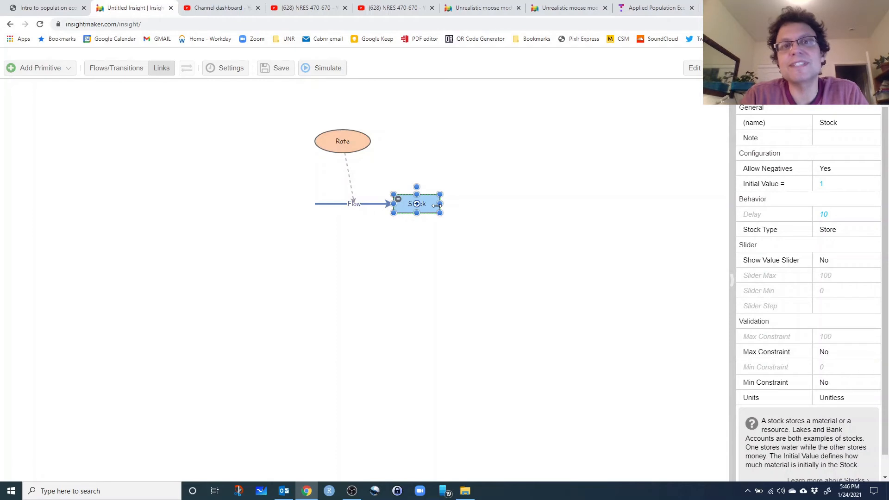
click(359, 137)
click(437, 202)
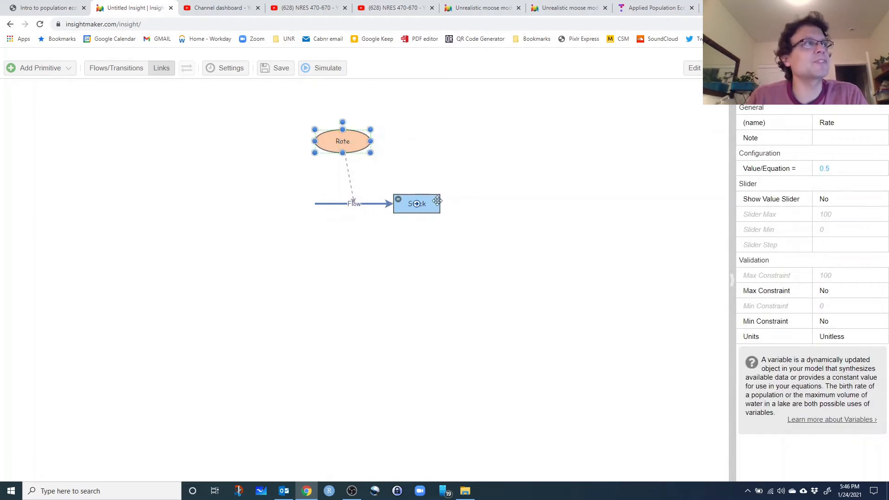
click(372, 140)
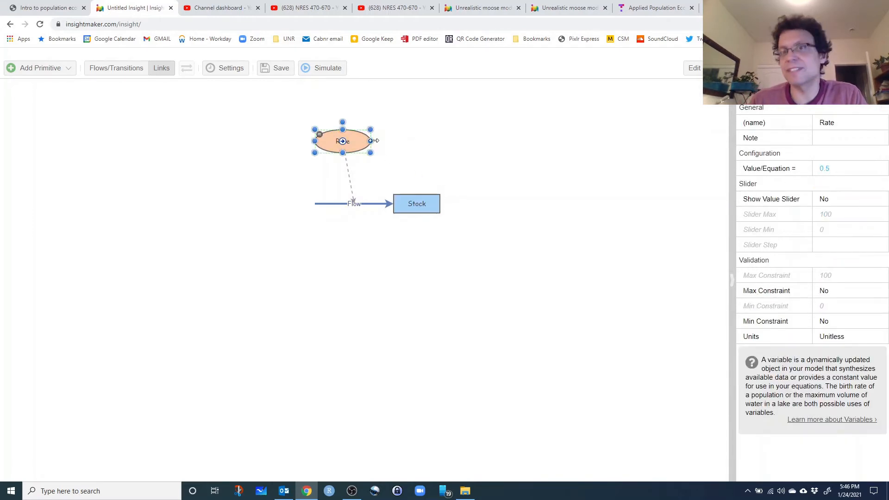
click(352, 203)
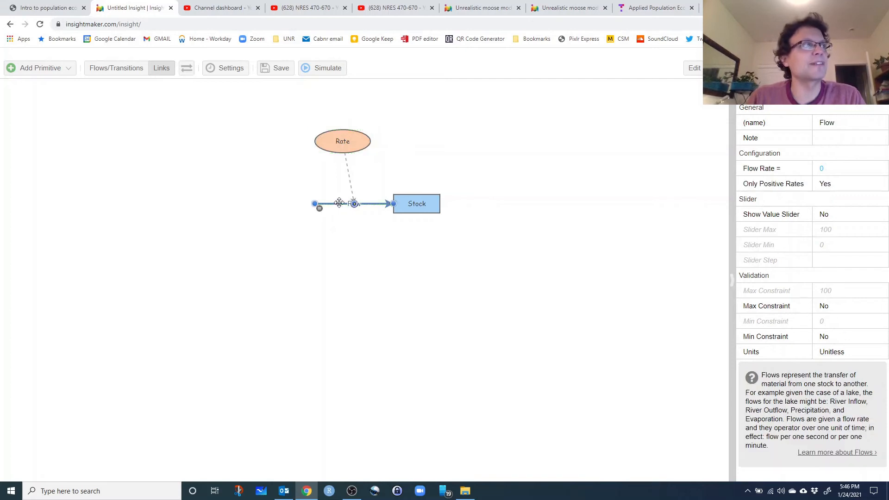
click(438, 204)
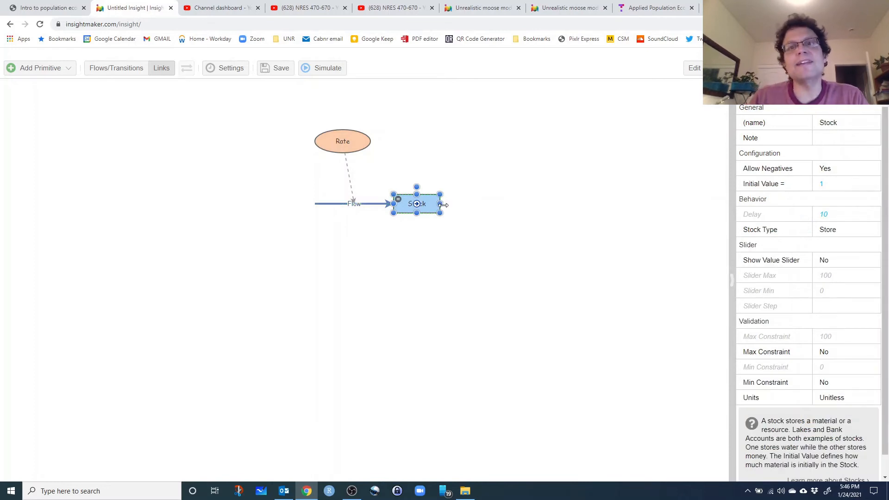
click(348, 138)
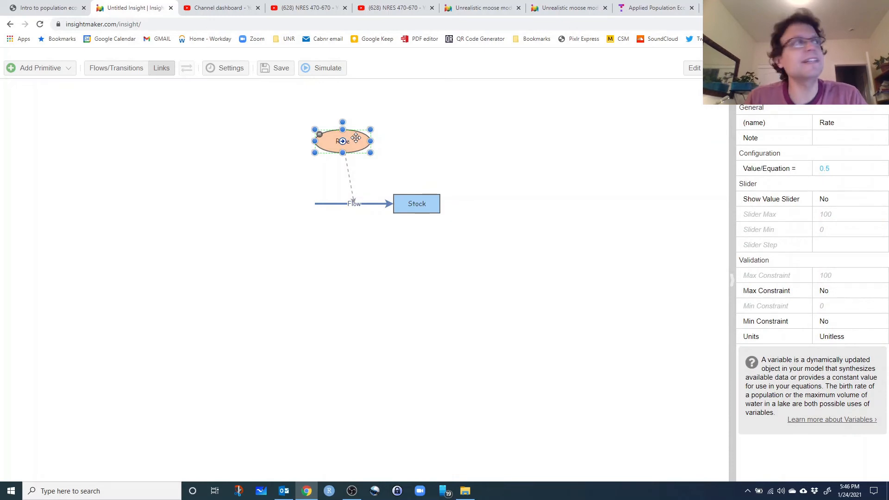
click(330, 204)
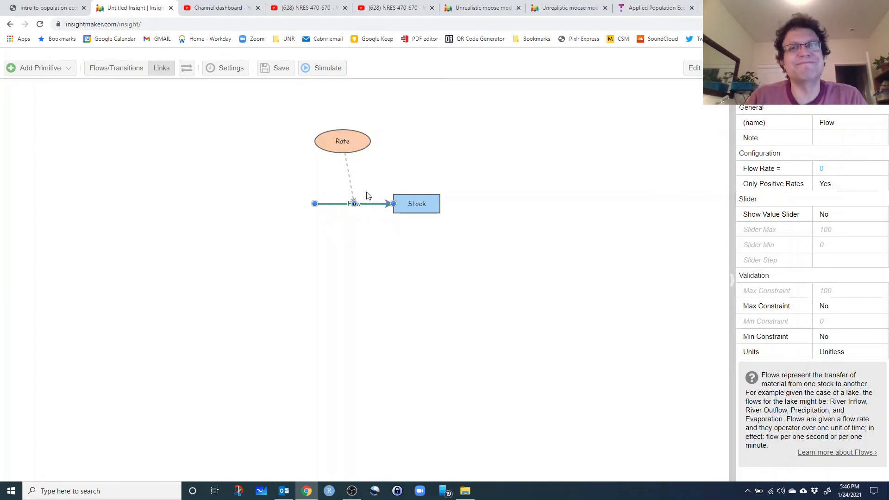
click(428, 206)
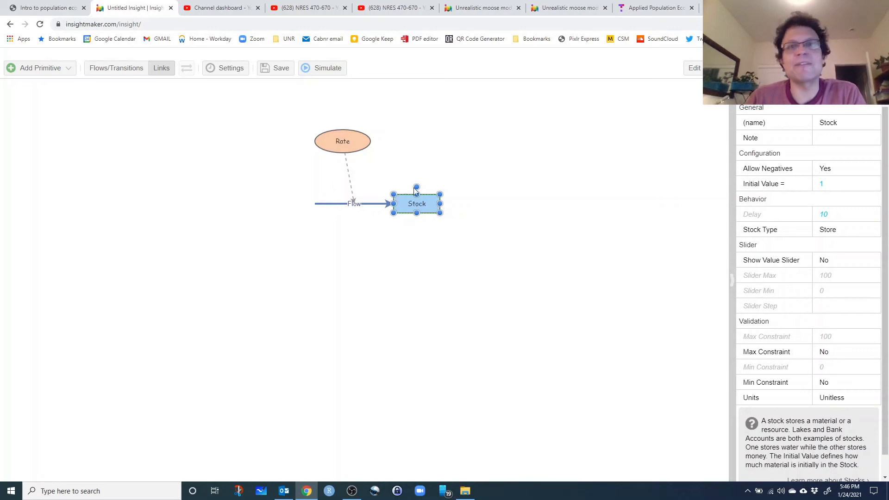
- Open the flow's rate equation for editing and reposition its dialog over the model
click(368, 204)
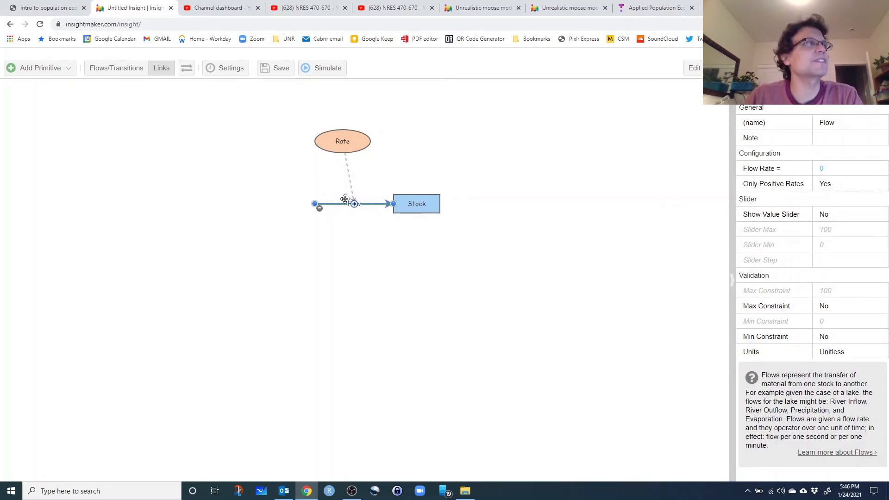
double_click(320, 211)
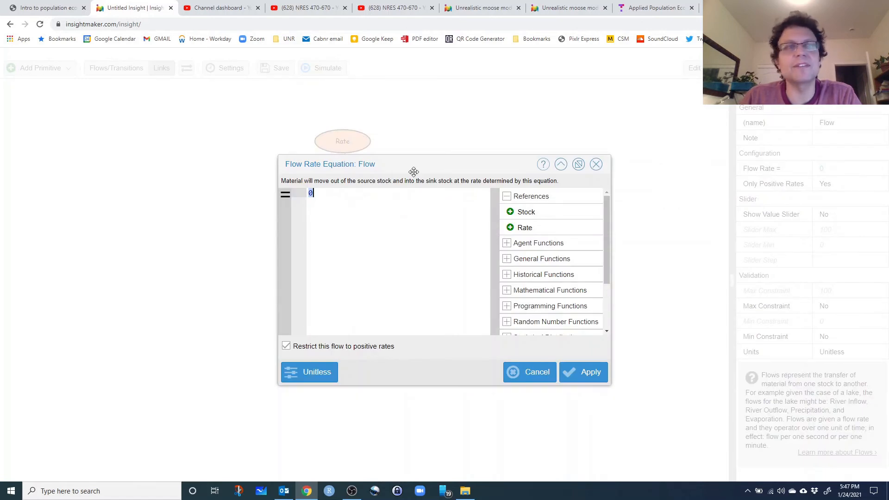
drag(443, 166, 462, 182)
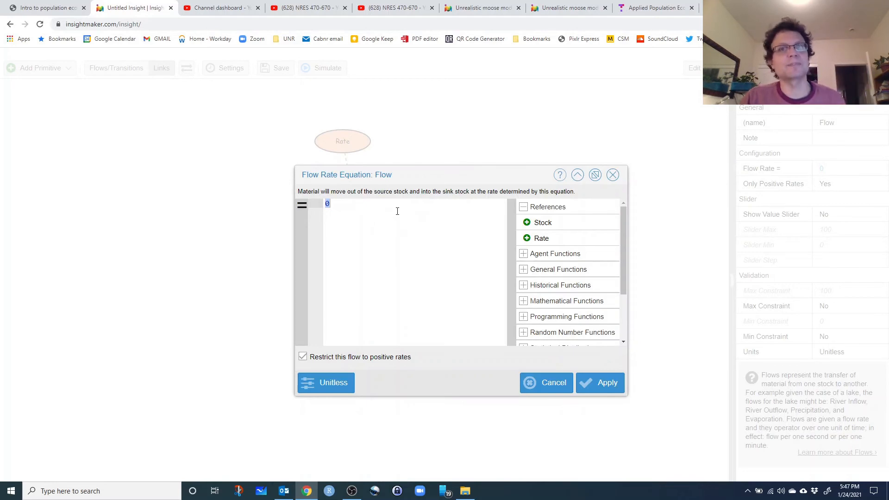
drag(415, 176, 424, 166)
click(555, 214)
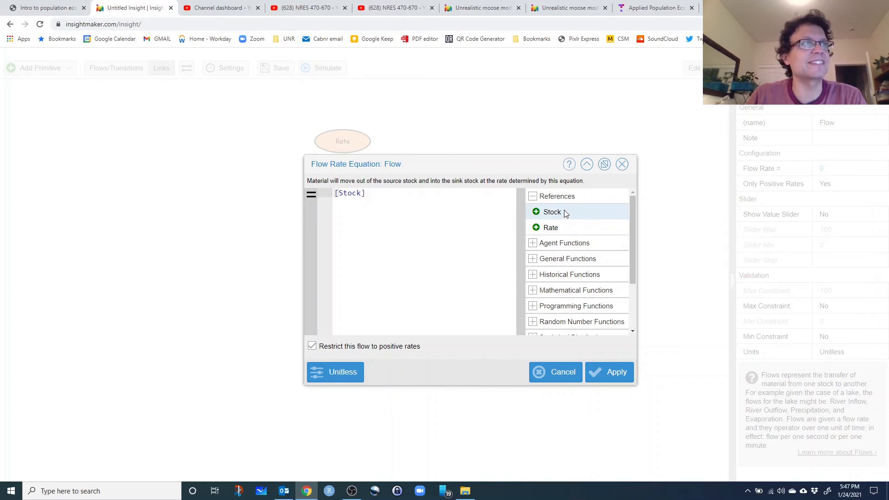
mouse_move(516, 159)
mouse_down()
mouse_move(528, 182)
mouse_move(529, 151)
mouse_up()
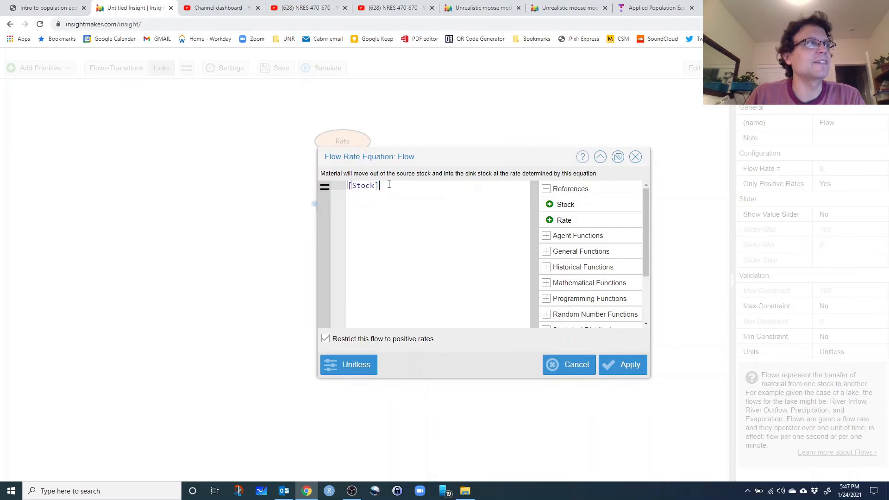
key(BackSpace)
key(BackSpace)
key(BackSpace)
key(BackSpace)
key(BackSpace)
key(BackSpace)
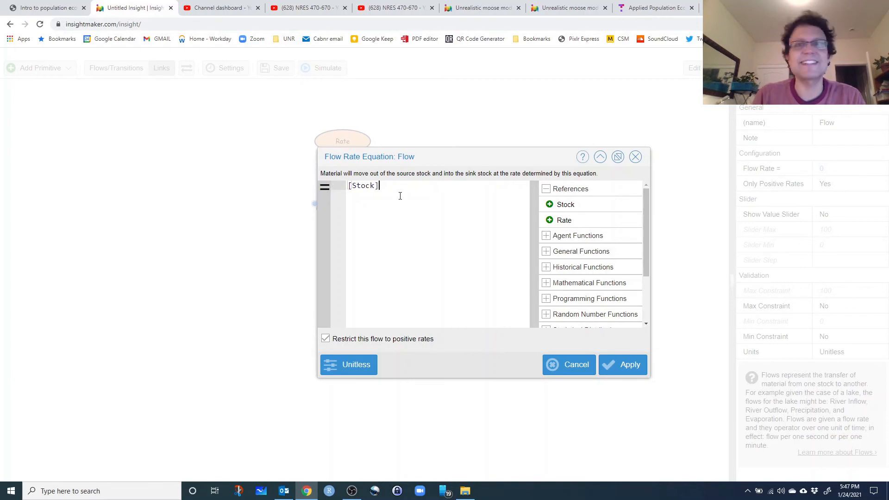
key(BackSpace)
key(BackSpace)
key(BackSpace)
key(BackSpace)
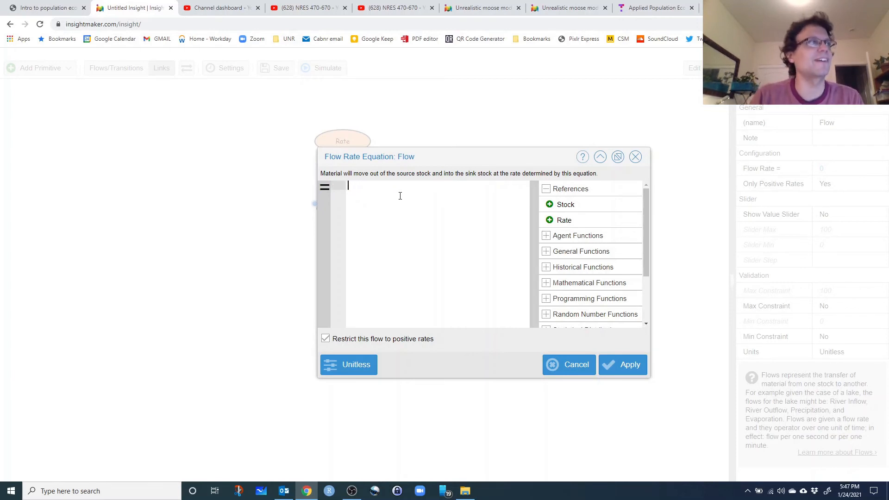
- Set the flow rate equation to [Stock]*[Rate] and apply it
click(576, 211)
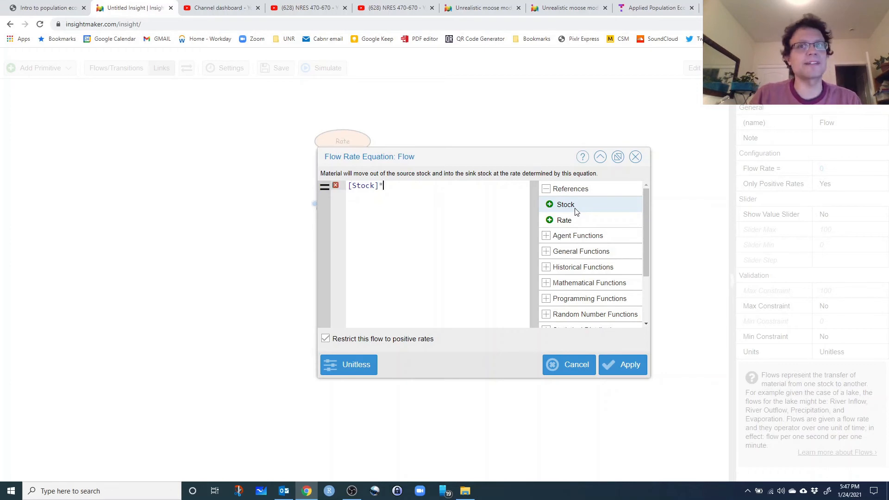
click(564, 222)
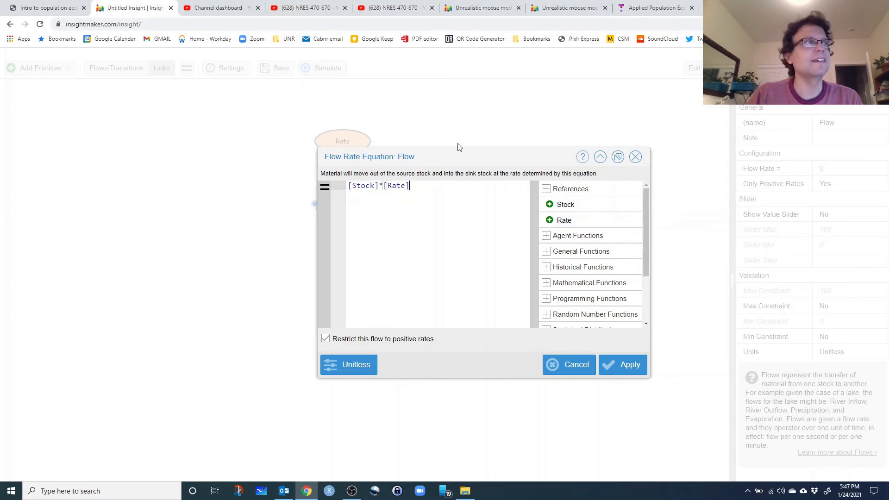
drag(448, 155, 404, 238)
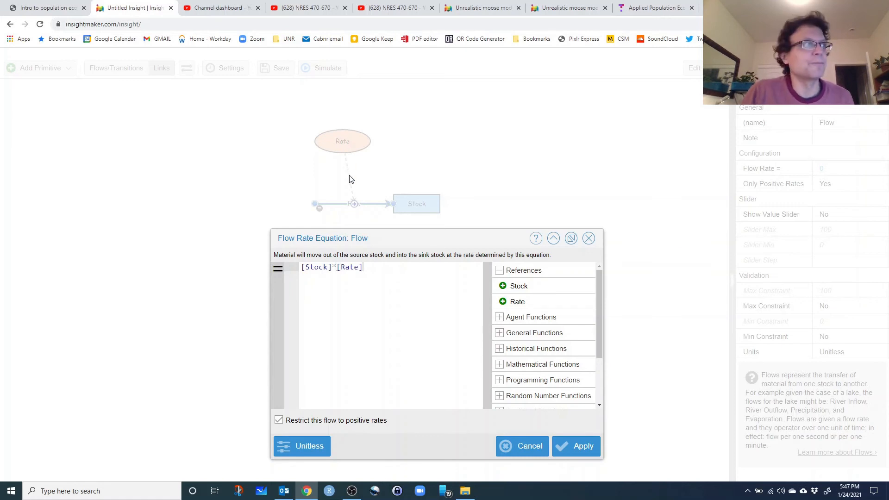
click(583, 450)
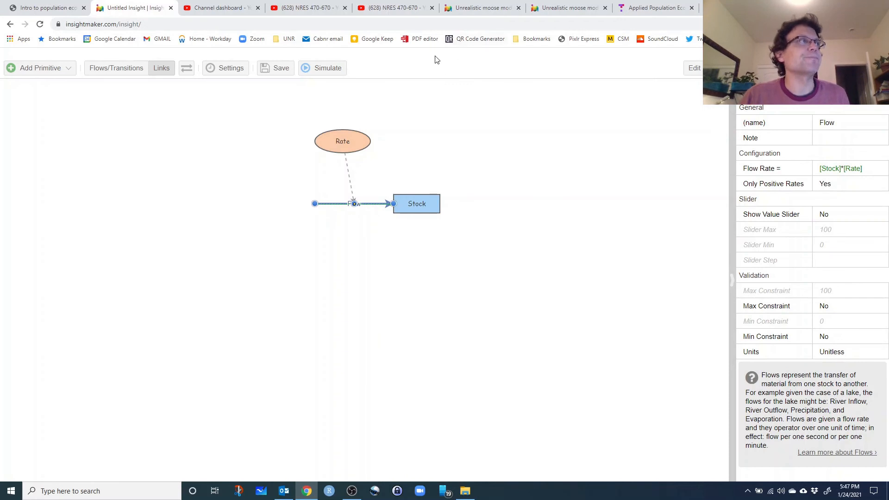
- Run the simulation and remove Rate from the results chart's data so that only Stock is plotted
click(321, 69)
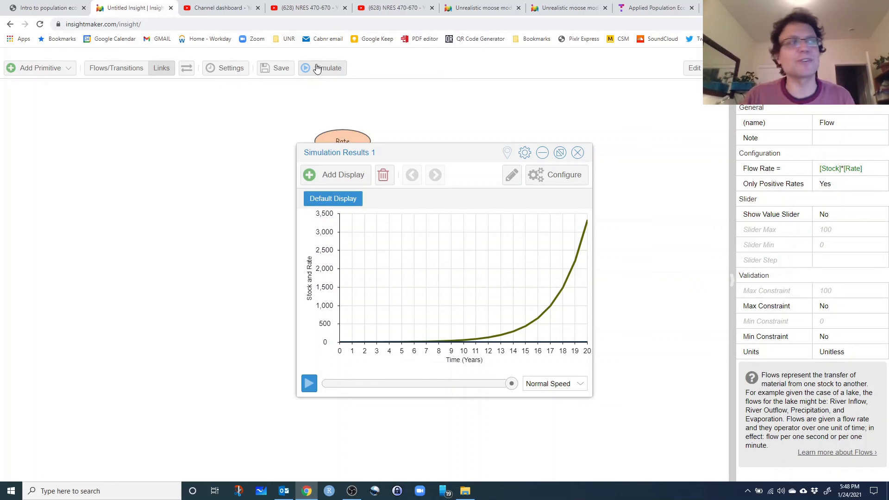
mouse_move(537, 345)
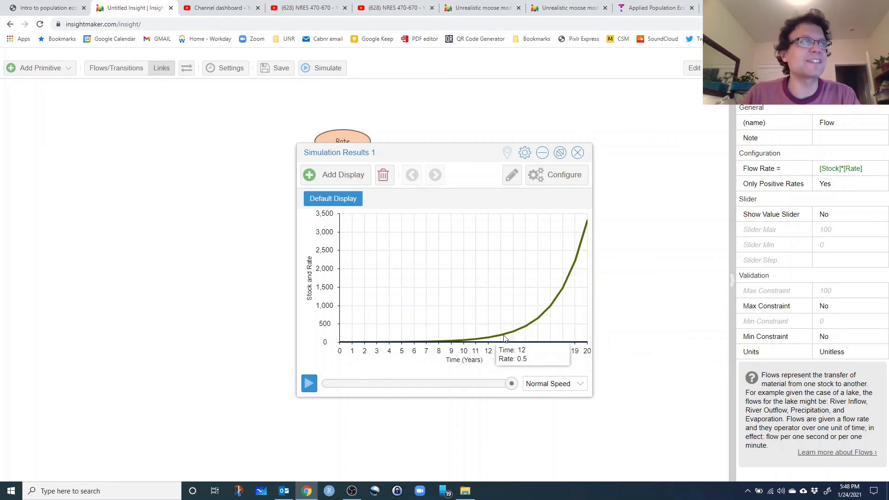
click(564, 175)
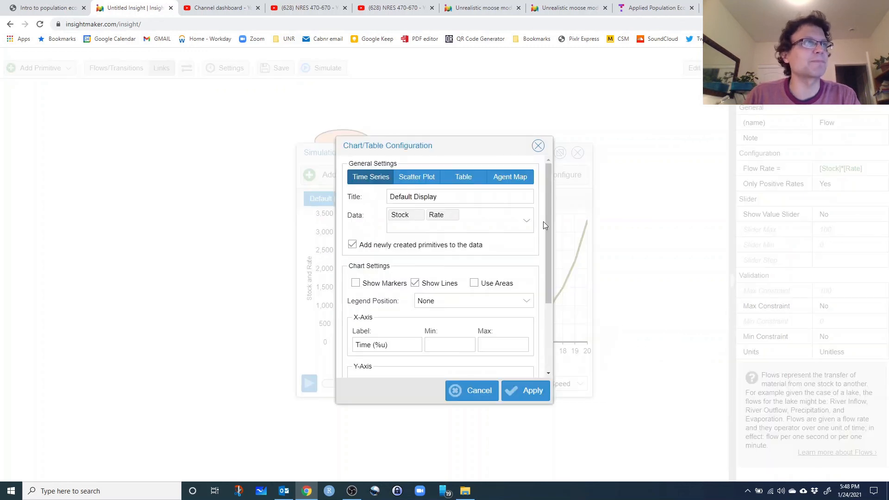
click(454, 216)
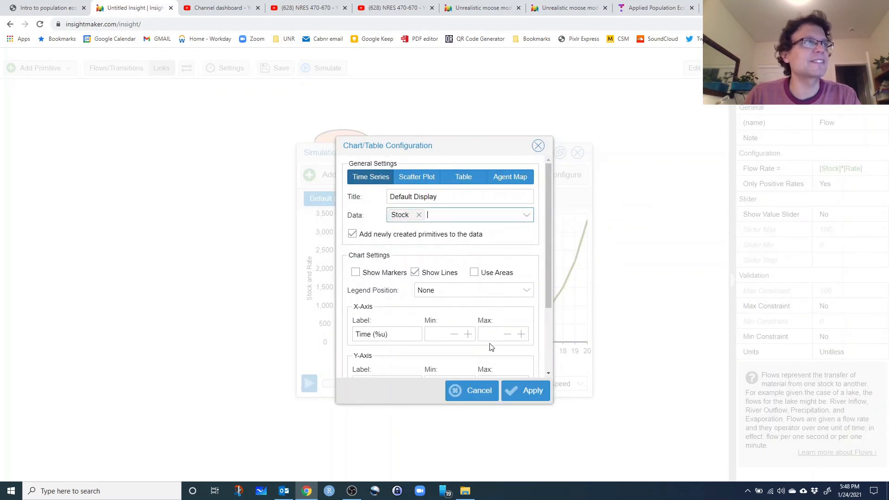
click(531, 392)
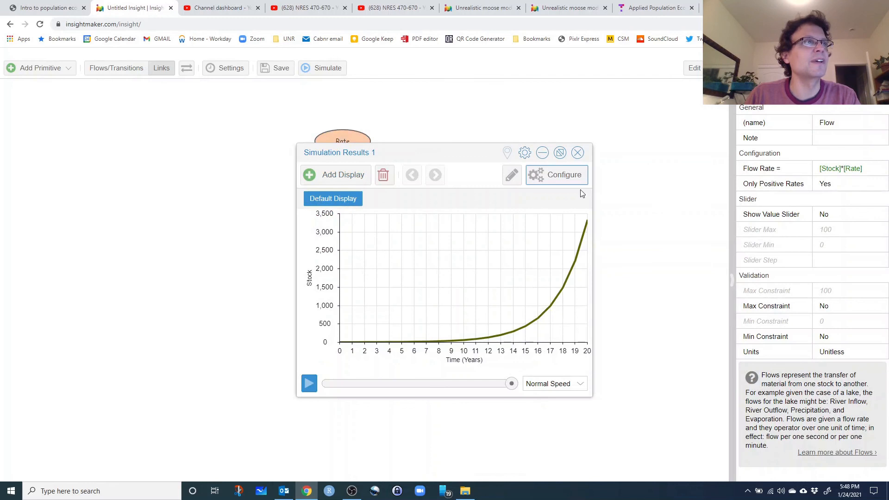
- Check that only Stock is included in the results chart's configuration, apply it and close the simulation results
click(573, 176)
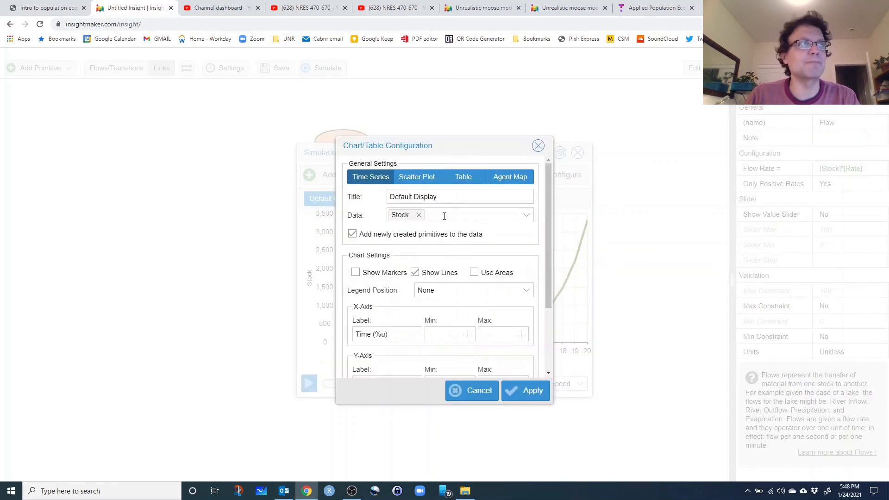
click(525, 391)
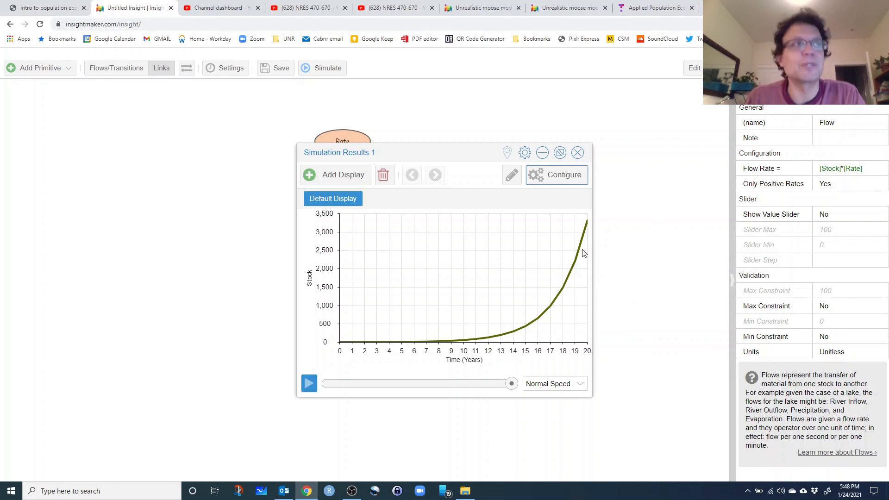
click(577, 152)
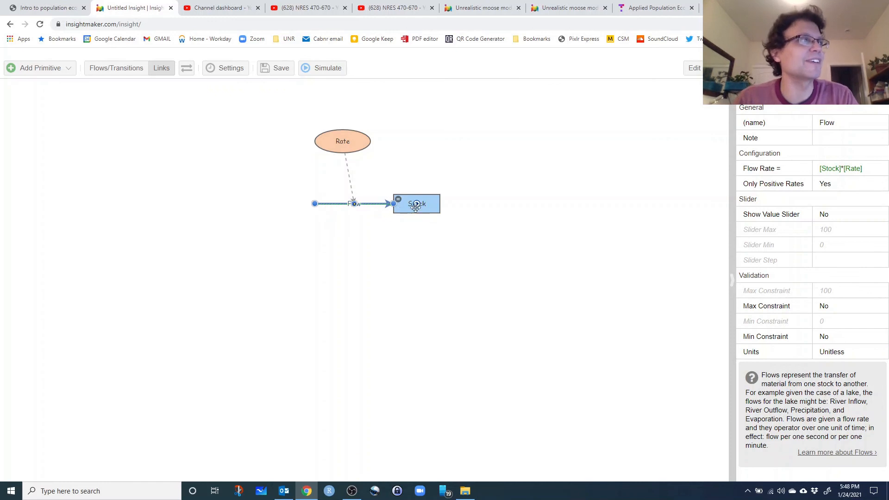
- Add a link from Stock to Flow and bend it into a curve below the flow arrow
click(162, 68)
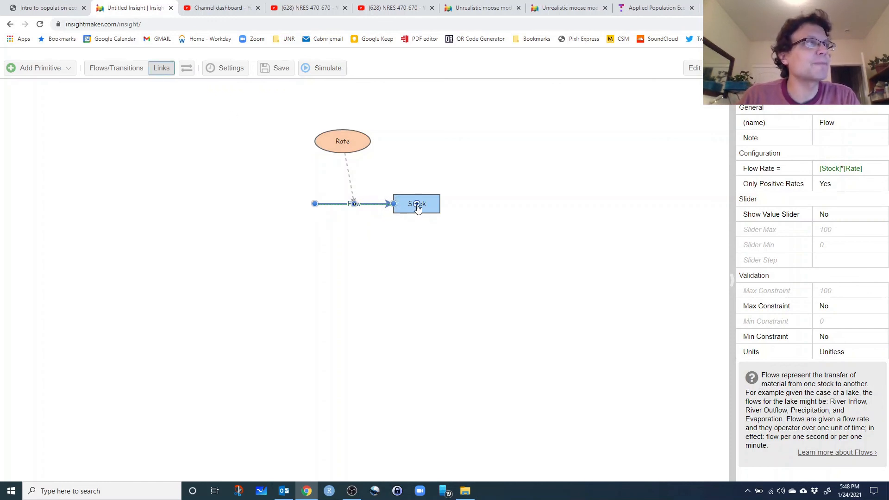
click(354, 204)
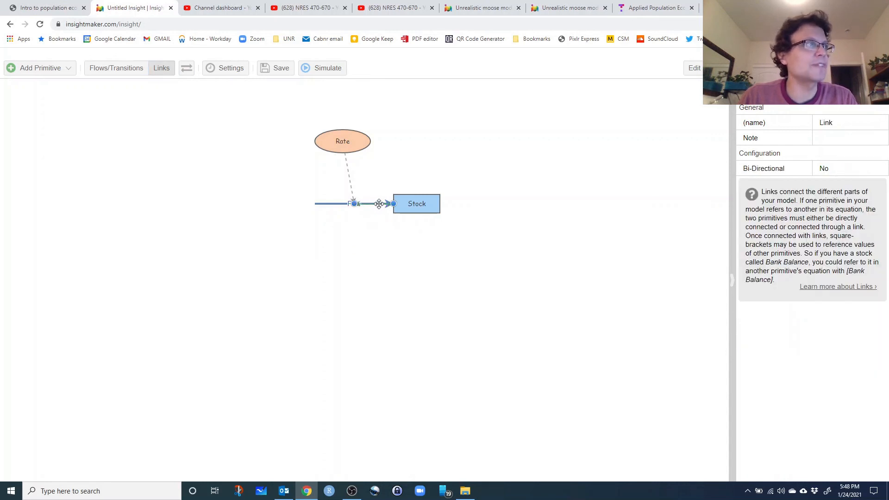
drag(380, 204, 375, 258)
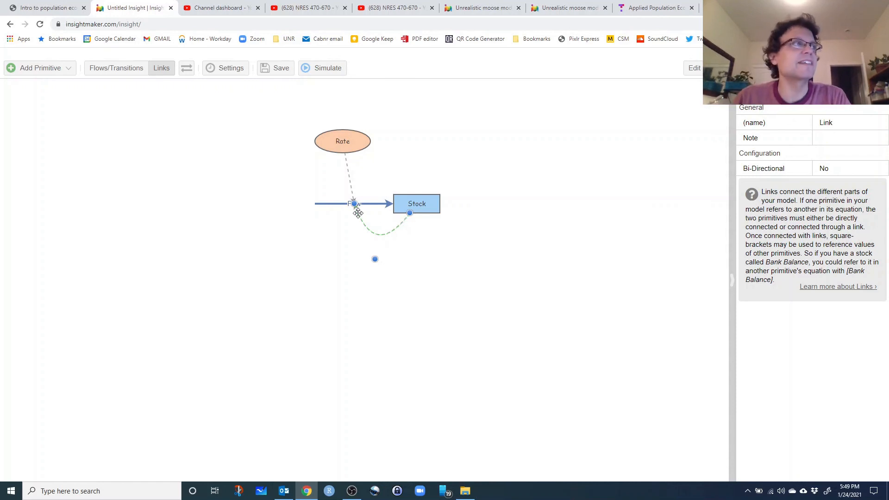
- Review the properties of Stock and Flow, rerun the simulation to view Stock's growth curve, and close the results
click(418, 194)
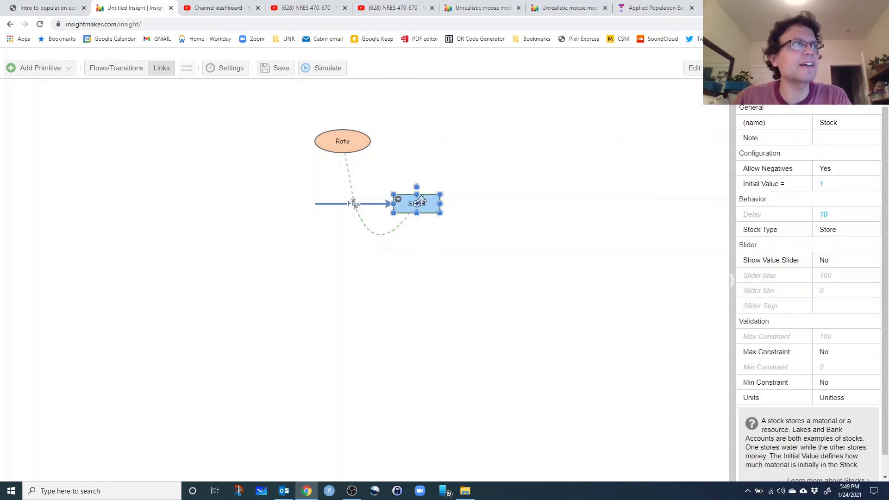
click(333, 204)
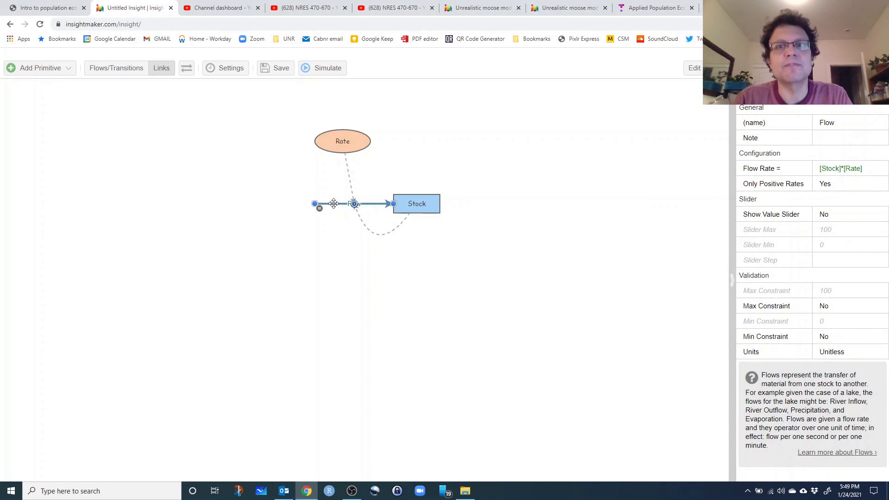
click(401, 207)
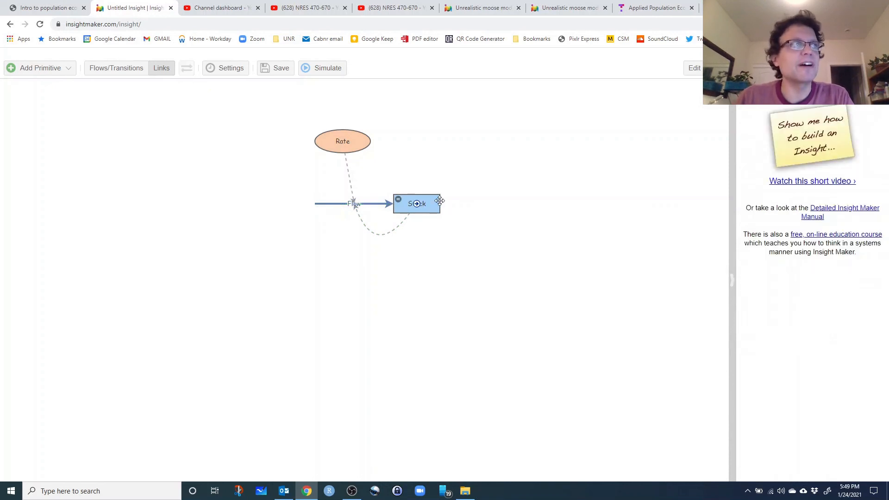
click(333, 205)
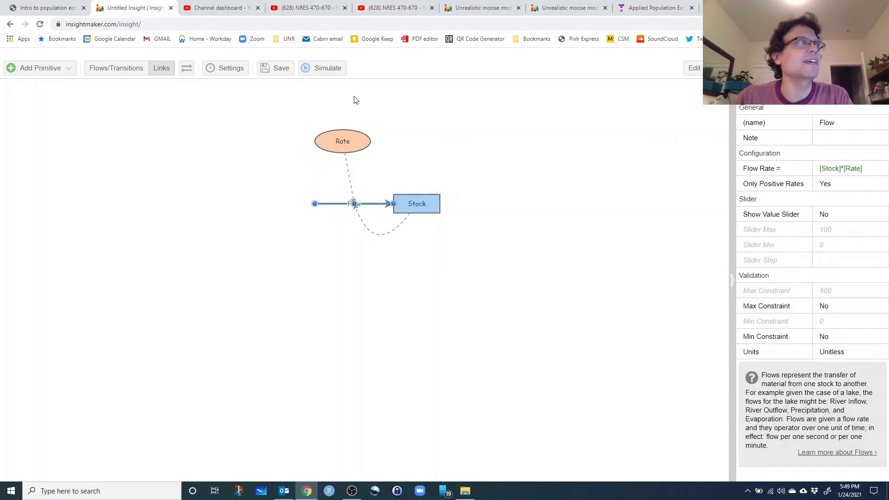
click(329, 68)
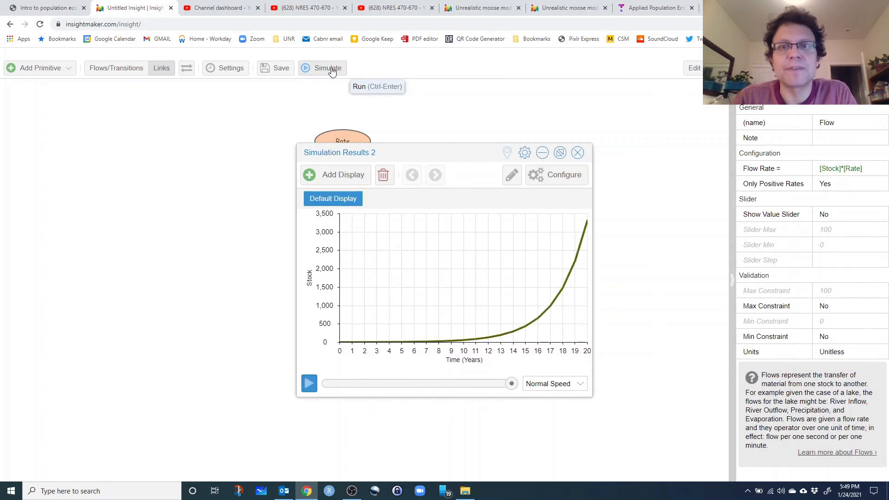
click(577, 152)
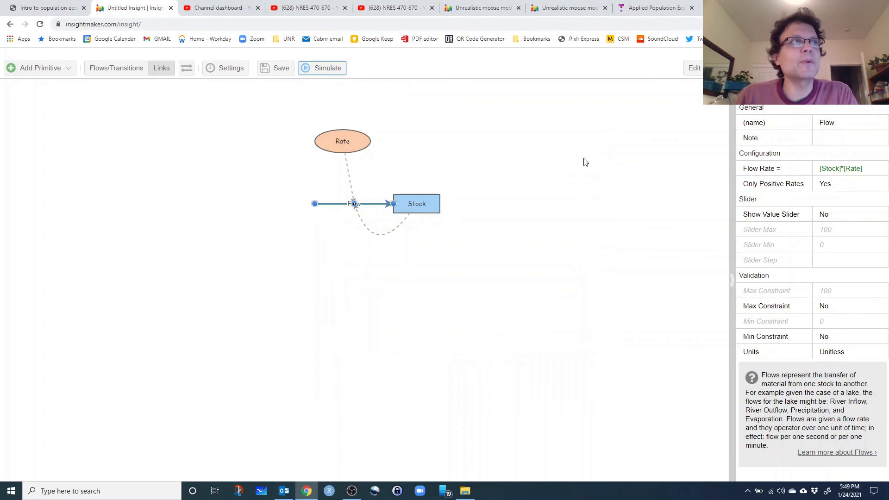